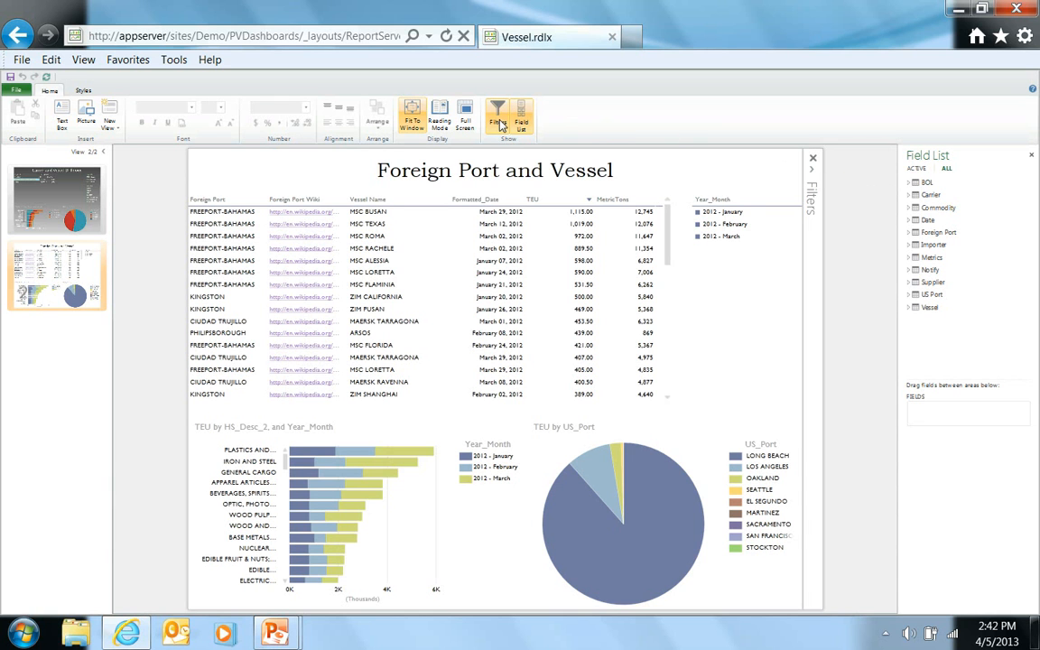
# - Toggle the report's Filters area off and on, and expand it to list the view-level filters
pyautogui.click(499, 122)
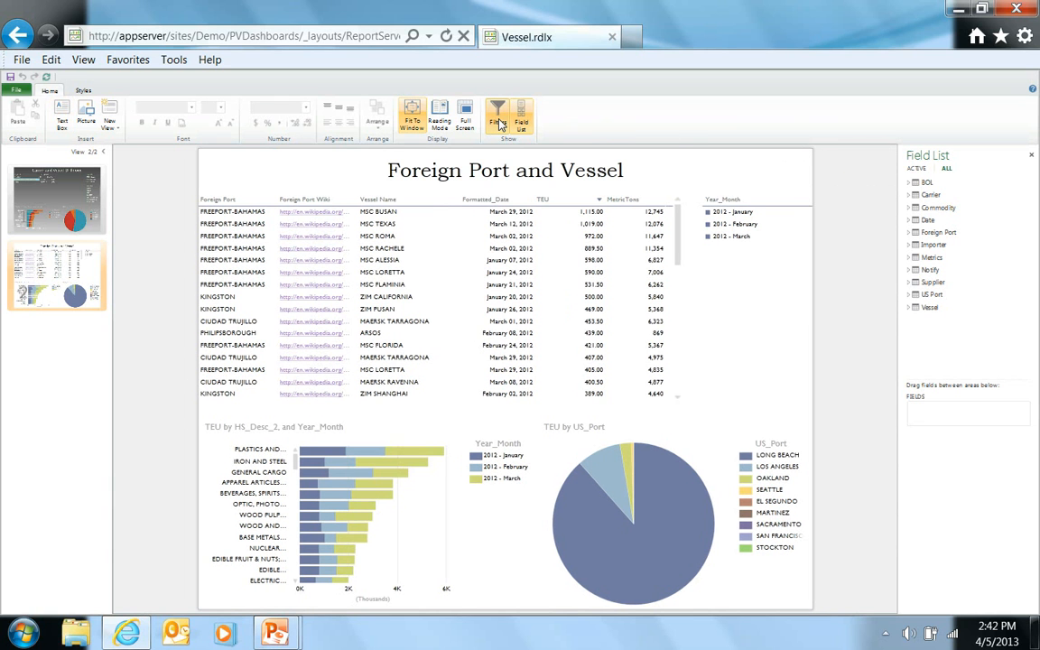
pyautogui.click(499, 122)
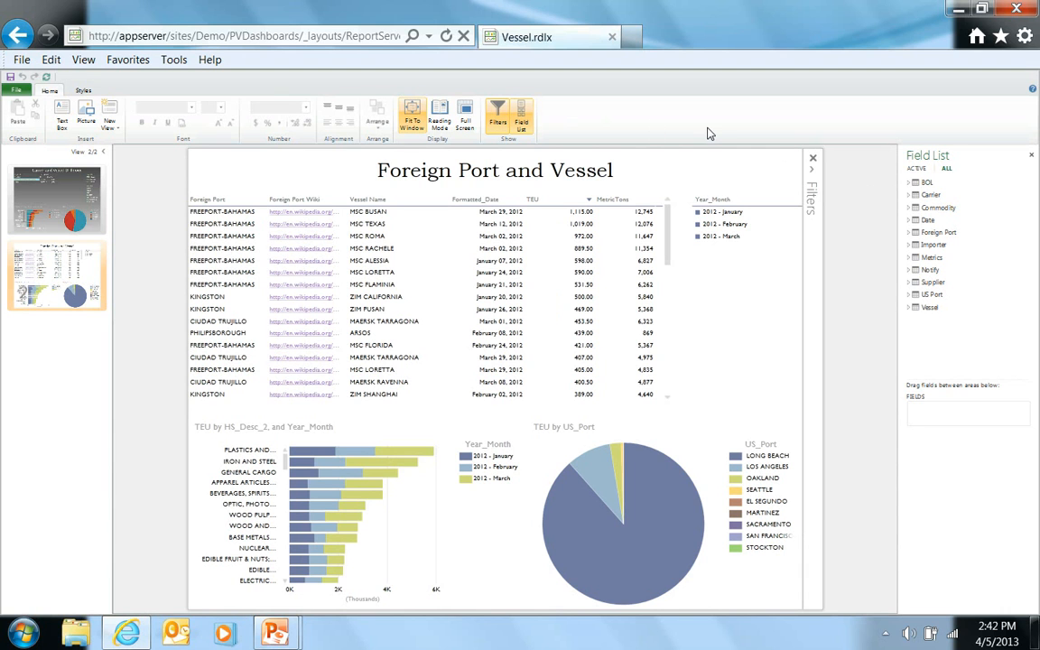
pyautogui.click(811, 170)
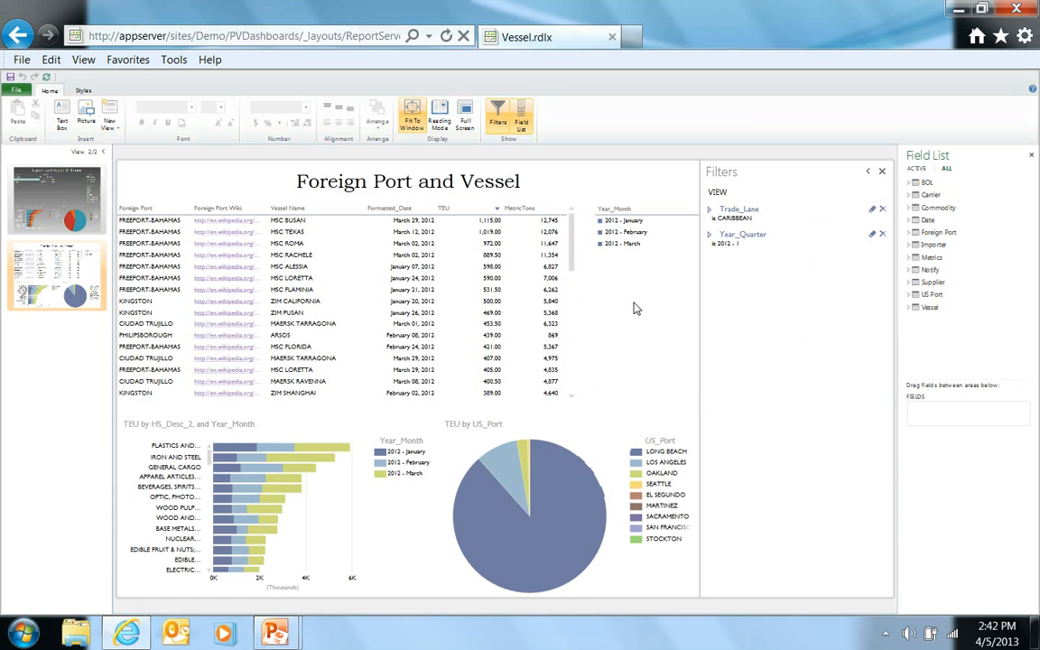
# - Review the filters of the vessel table and the TEU by US_Port pie chart, and return to the view-level filters
pyautogui.click(470, 284)
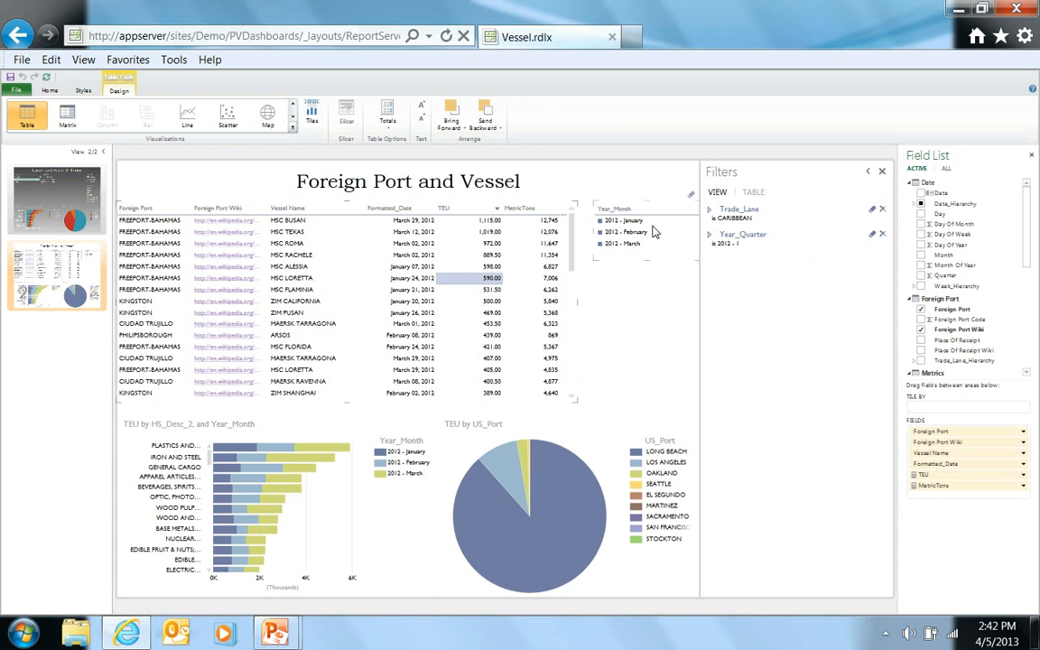
pyautogui.click(751, 194)
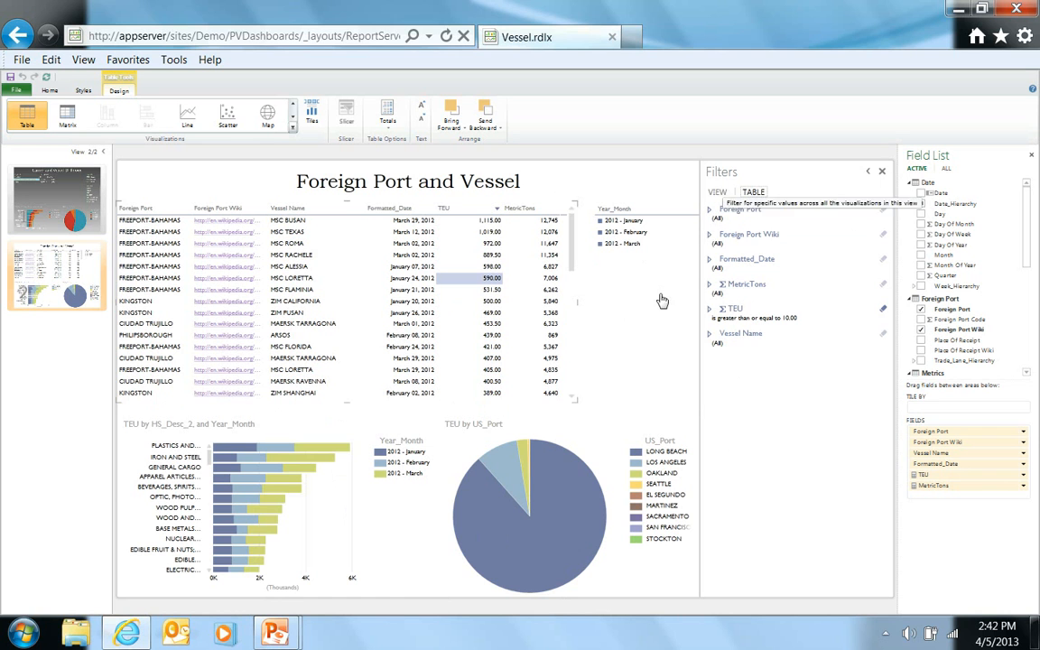
pyautogui.click(601, 444)
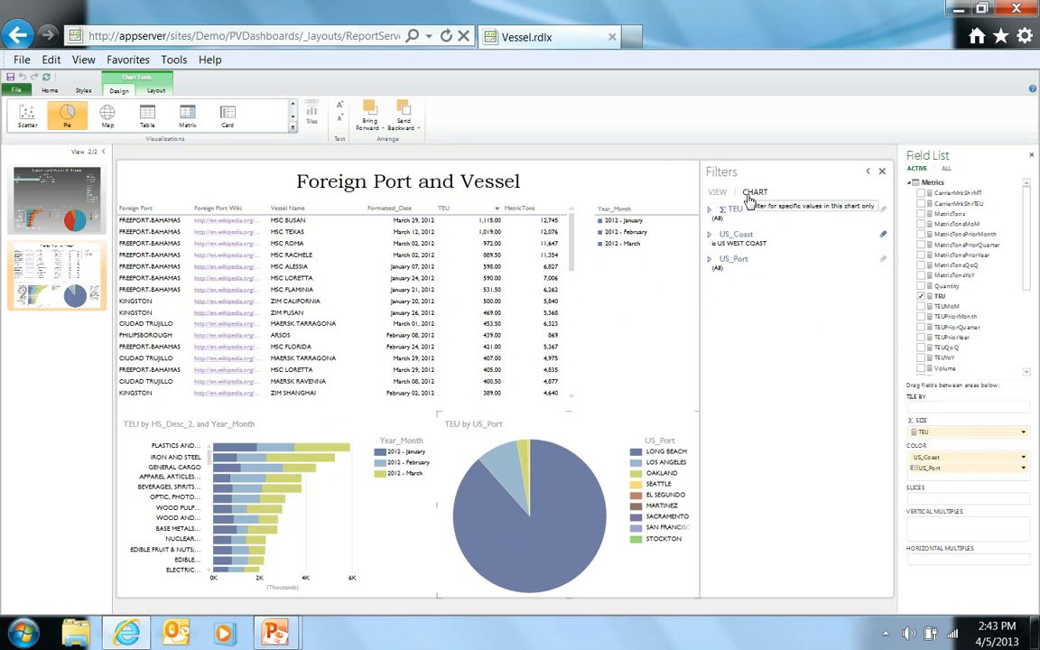
pyautogui.click(719, 193)
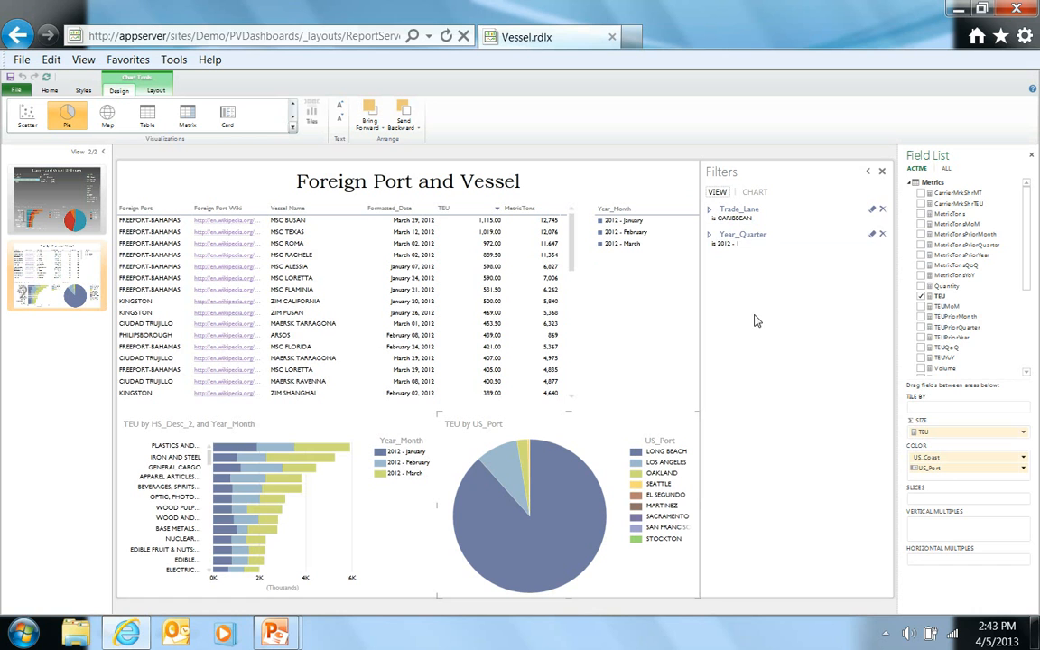
# - Add the Foreign Port field from the Foreign Port table as a view-level filter
pyautogui.click(943, 183)
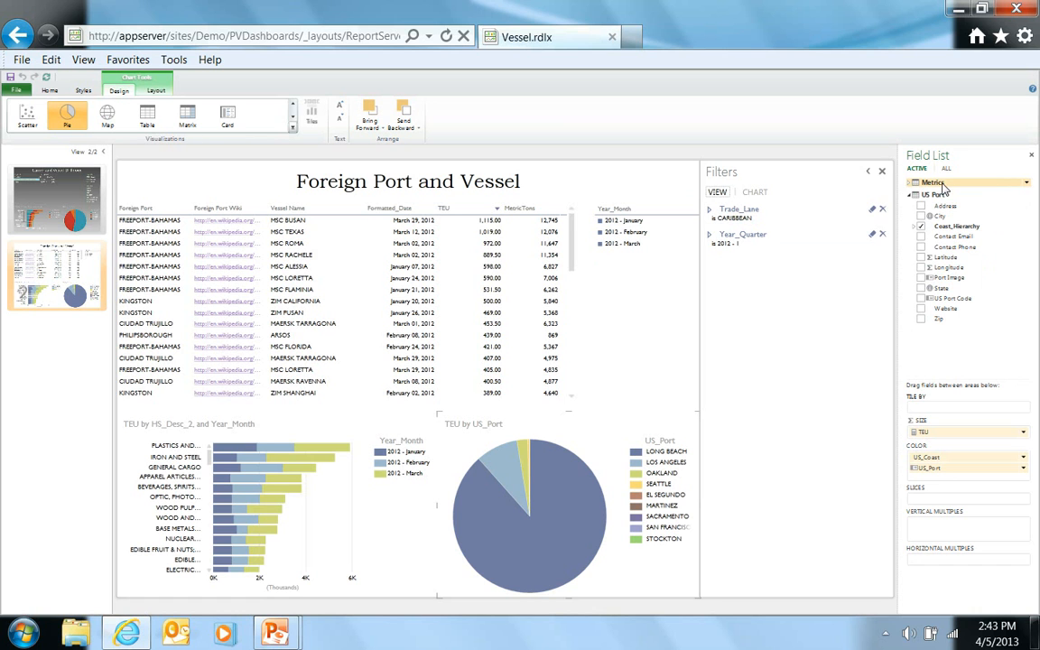
pyautogui.click(946, 169)
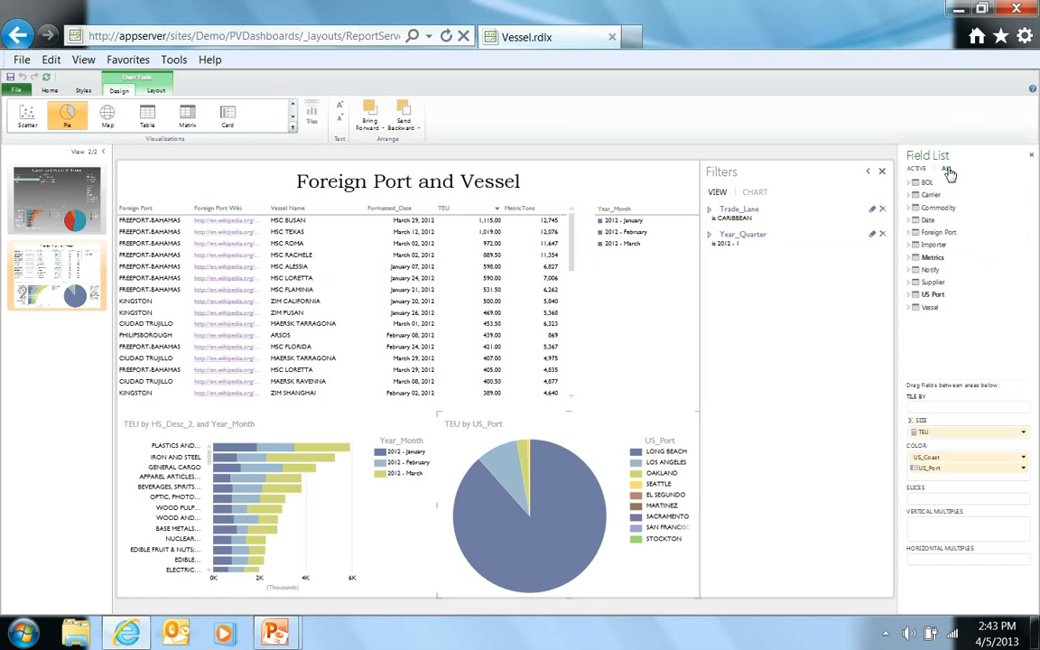
pyautogui.click(915, 233)
pyautogui.moveTo(950, 245); pyautogui.dragTo(749, 295)
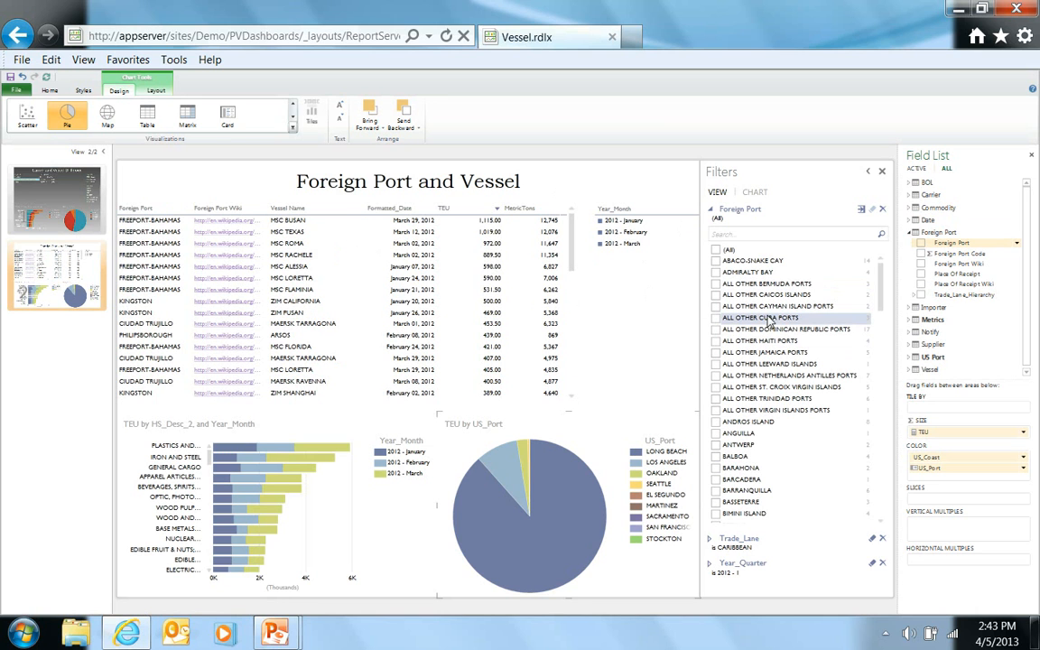
# - Search the Foreign Port filter for "Freeport", select FREEPORT-BAHAMAS, and clear the search
pyautogui.click(777, 234)
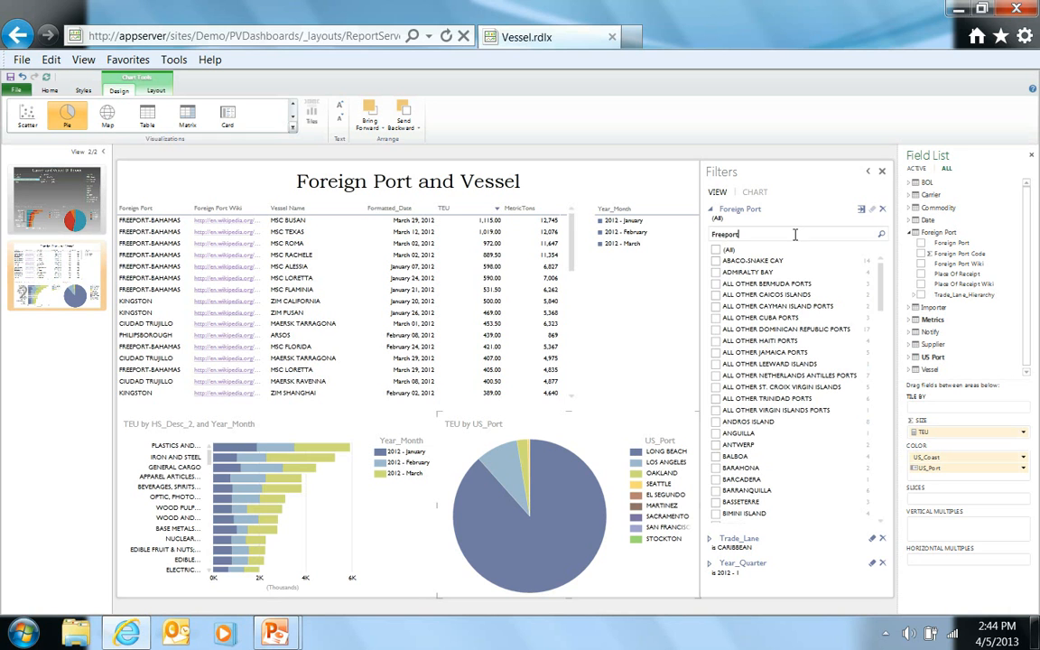
pyautogui.click(881, 234)
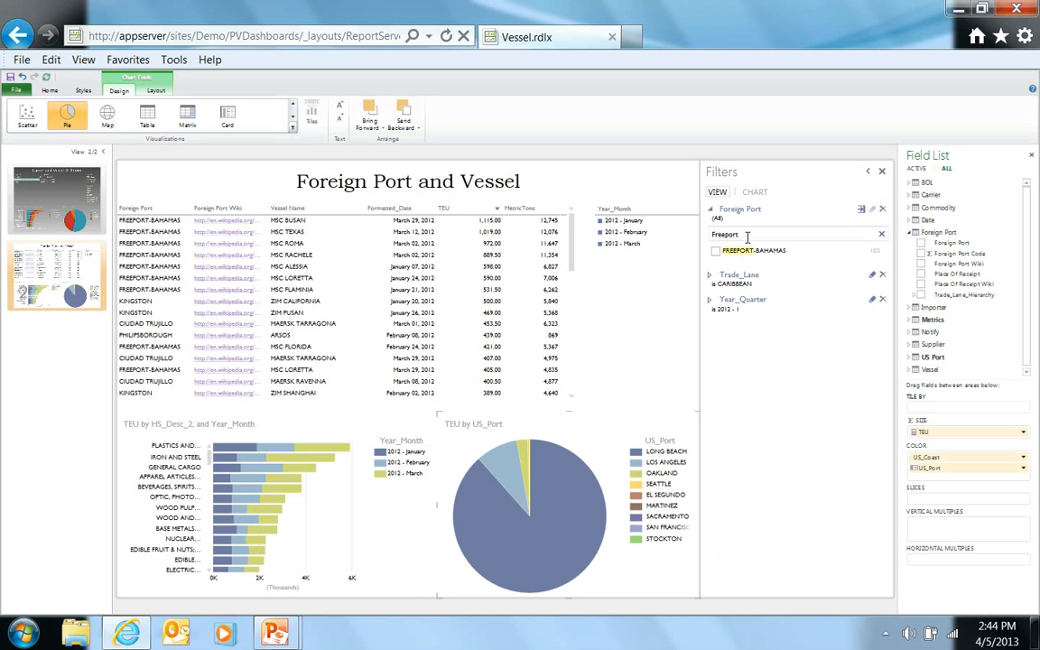
pyautogui.click(716, 252)
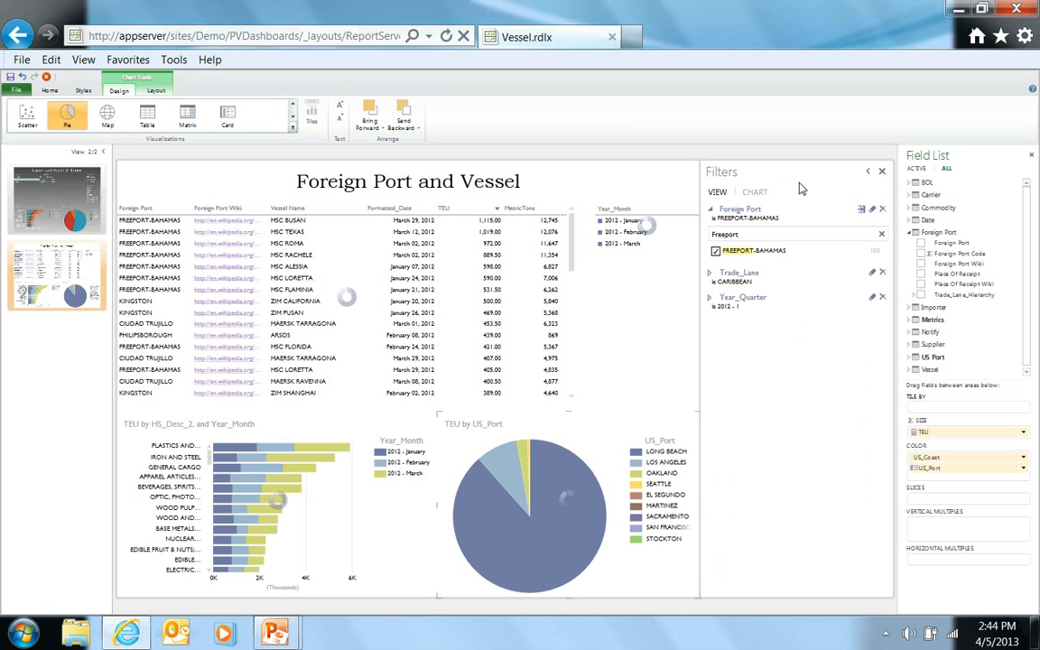
pyautogui.click(880, 235)
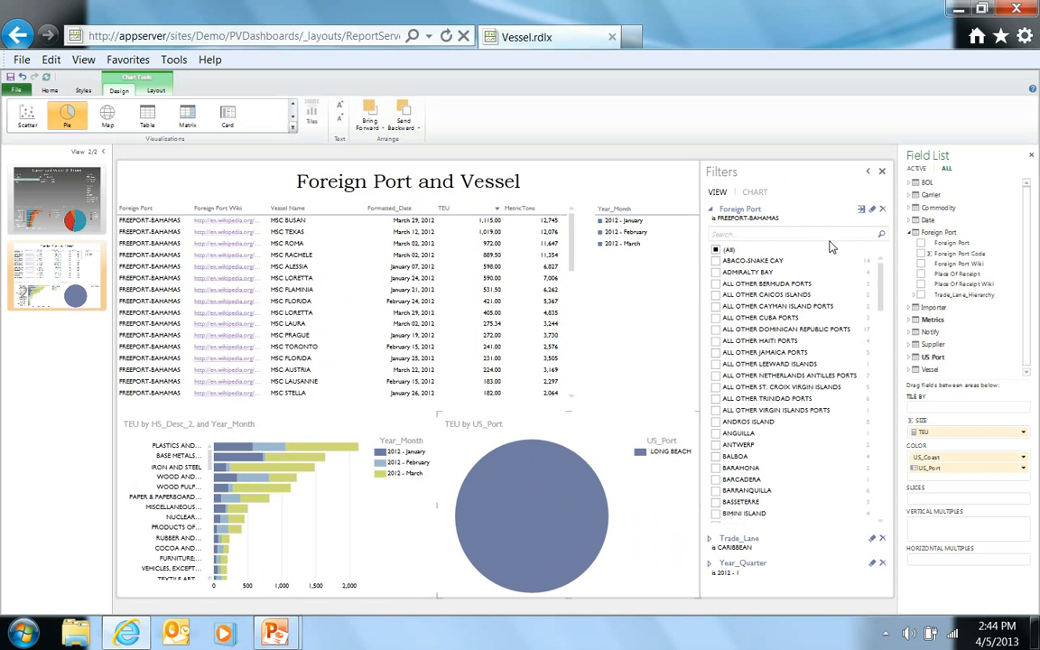
# - Try adding FORT DE FRANCE to the Foreign Port filter's selection and deselect it again
pyautogui.moveTo(883, 311); pyautogui.dragTo(882, 392)
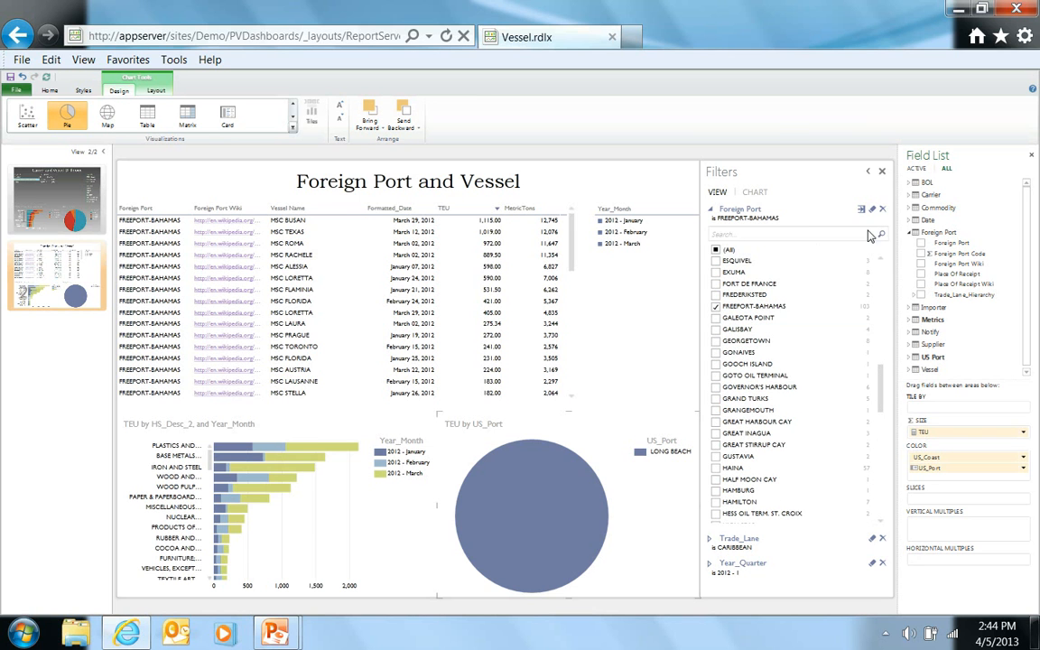
pyautogui.click(715, 283)
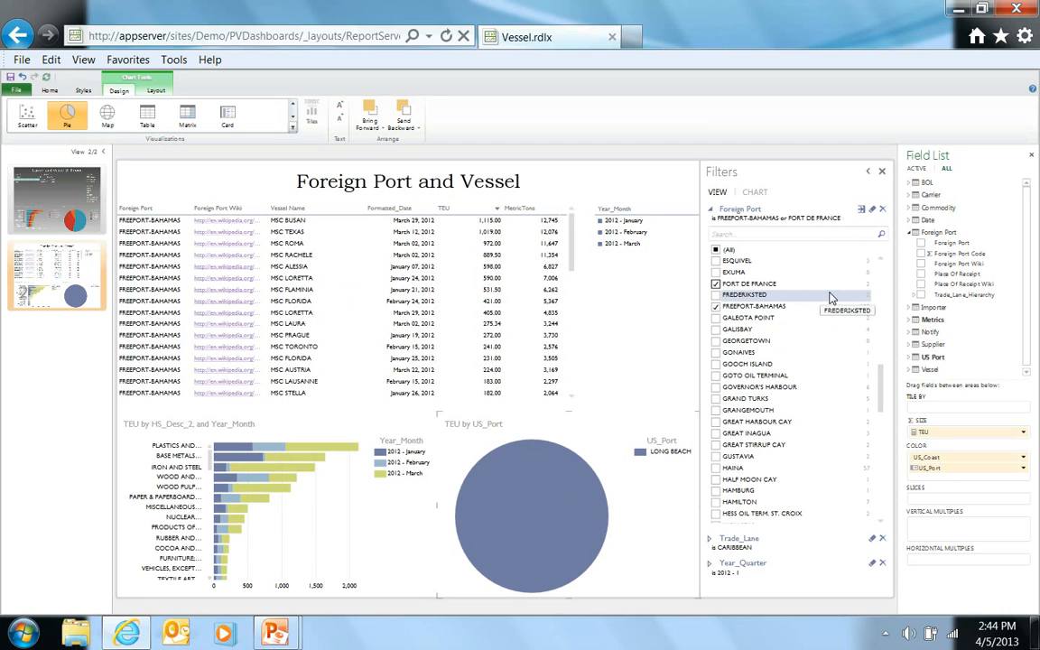
pyautogui.click(716, 284)
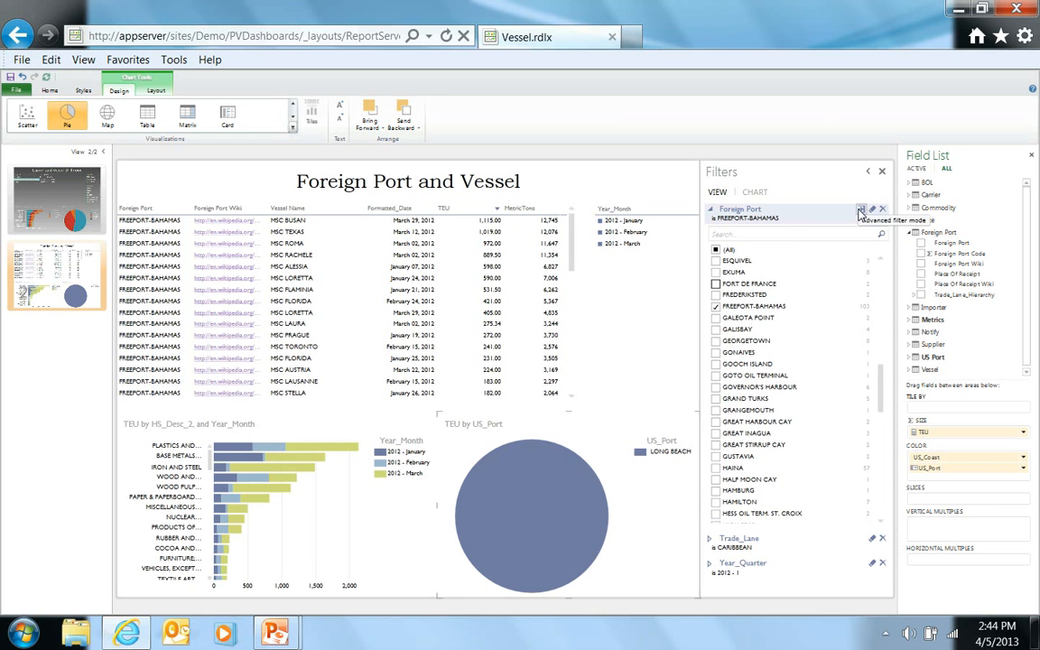
# - Switch the Foreign Port filter to advanced mode and look through its comparison operators
pyautogui.click(860, 211)
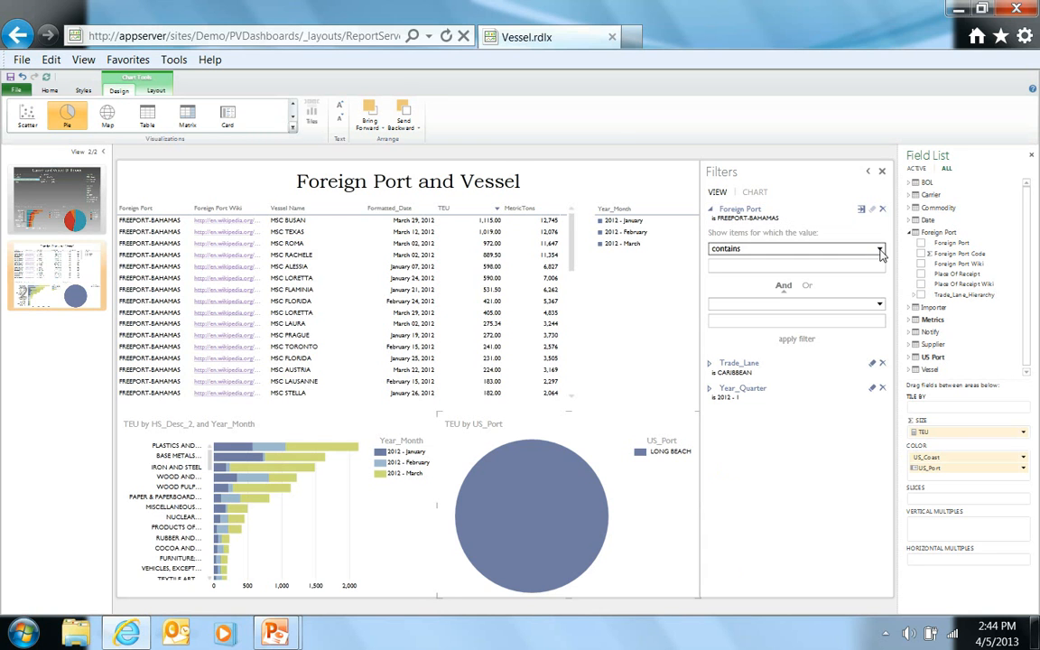
pyautogui.click(880, 249)
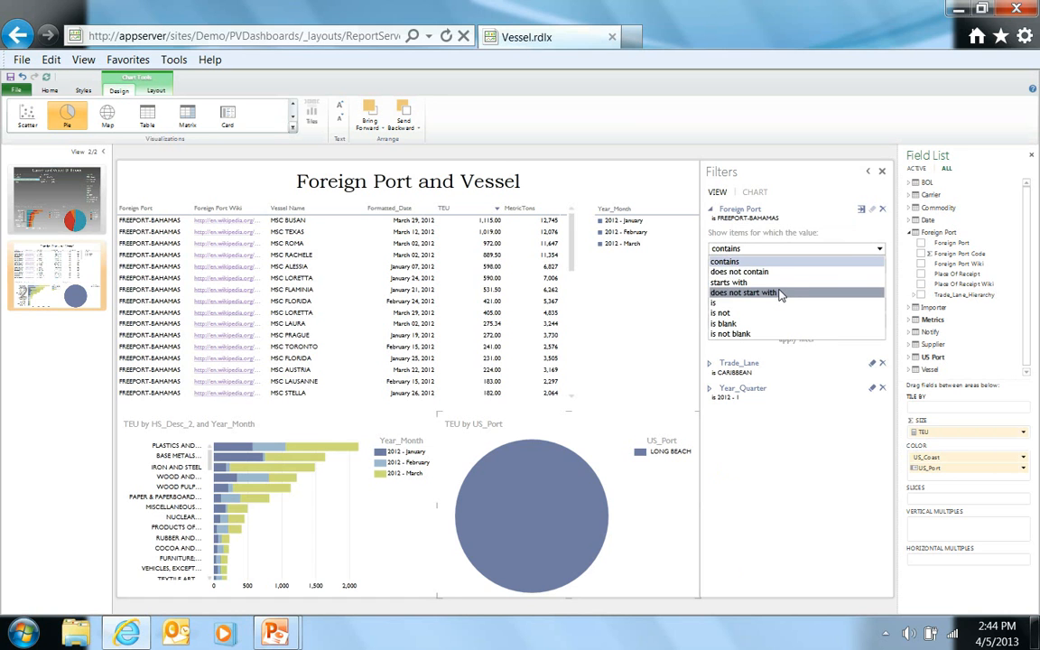
pyautogui.click(863, 215)
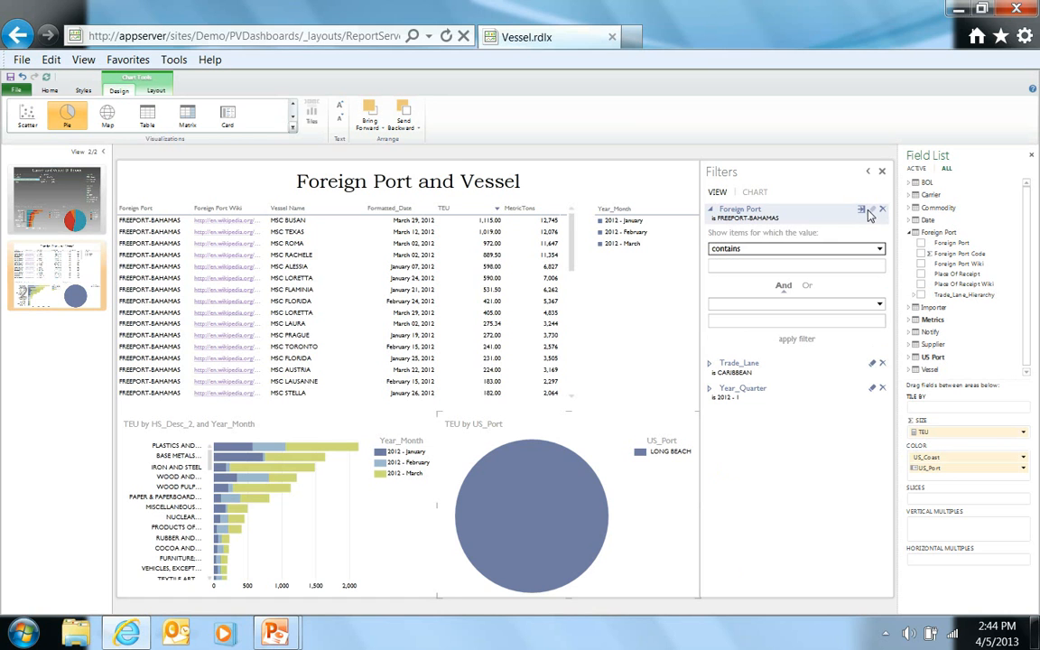
# - Return the Foreign Port filter to list mode and clear its FREEPORT-BAHAMAS selection
pyautogui.click(874, 212)
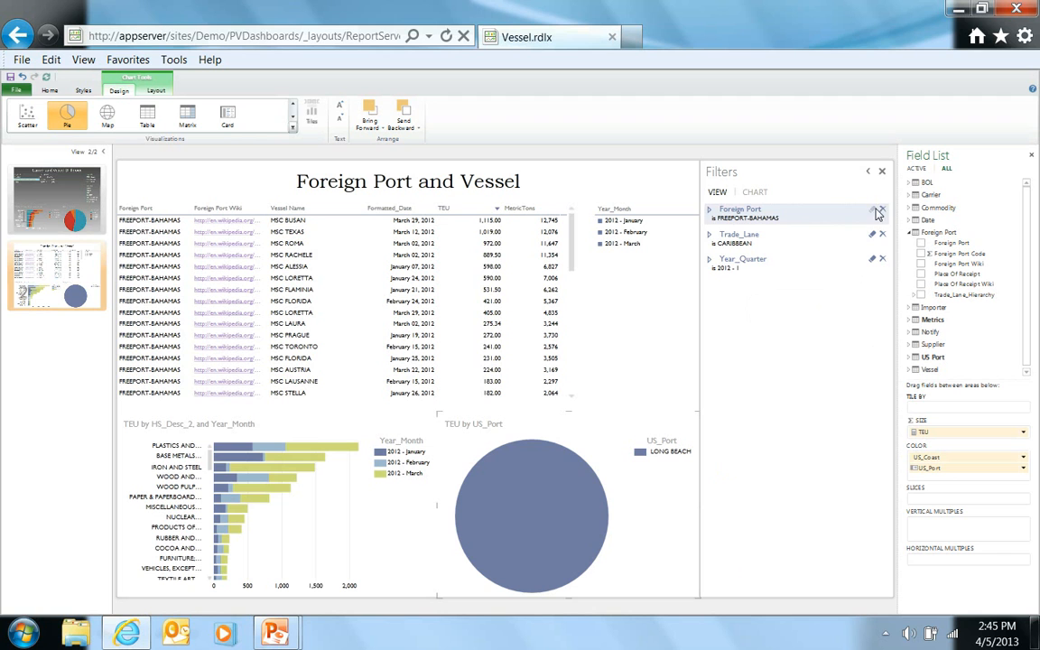
pyautogui.click(874, 214)
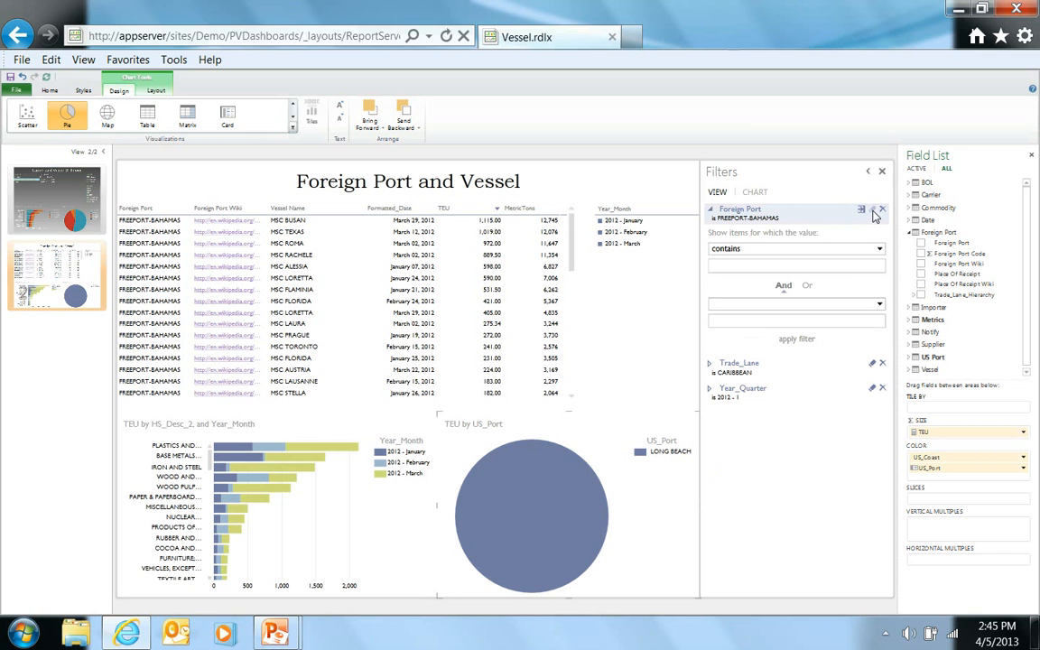
pyautogui.click(875, 213)
pyautogui.click(873, 214)
pyautogui.click(873, 213)
pyautogui.click(874, 213)
pyautogui.click(860, 209)
pyautogui.click(872, 210)
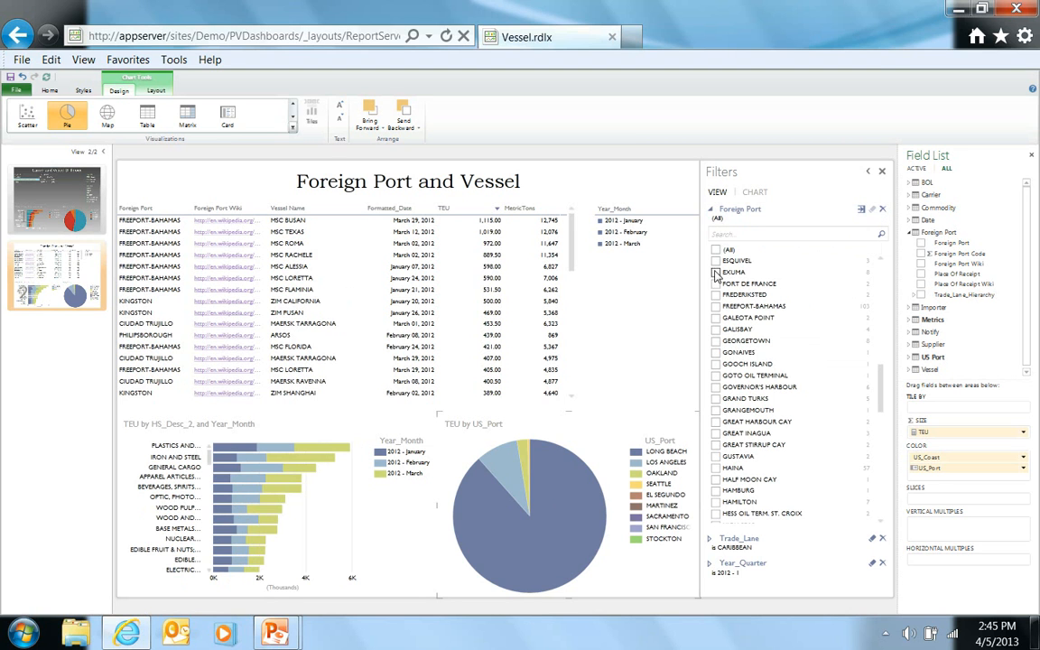
# - Apply an advanced filter on Foreign Port that keeps values containing "reeport"
pyautogui.click(806, 218)
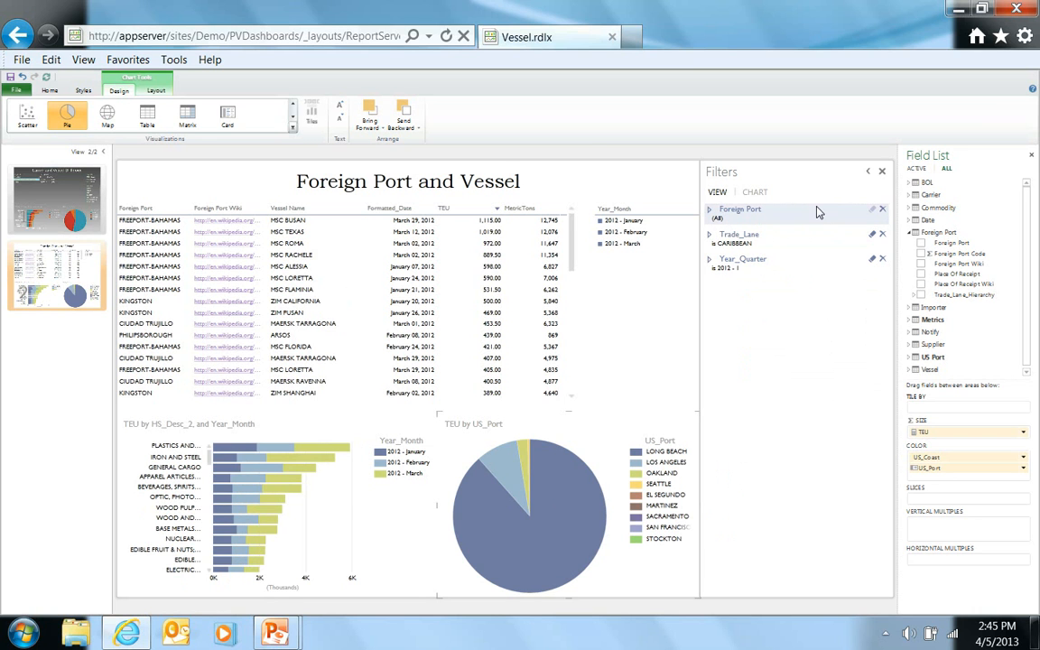
pyautogui.click(818, 212)
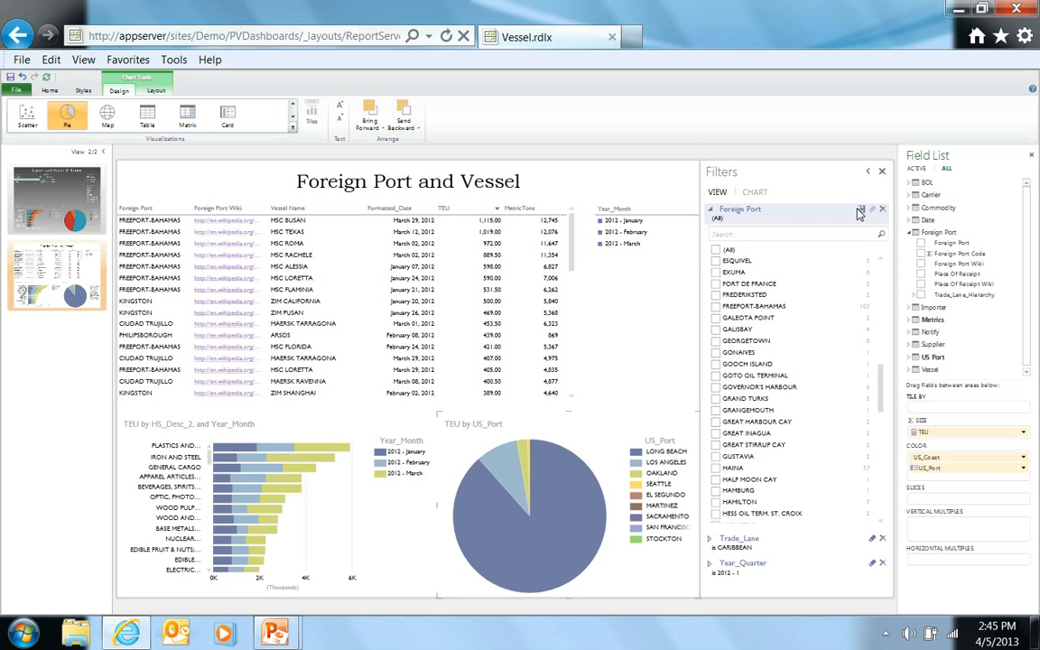
pyautogui.click(861, 209)
pyautogui.click(815, 267)
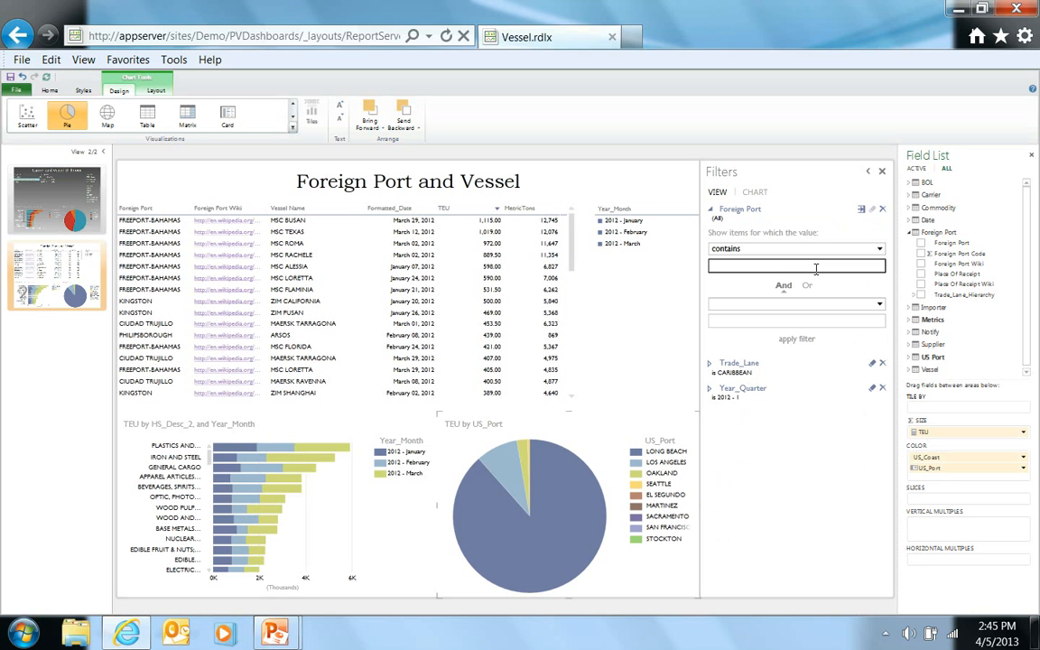
pyautogui.write('reeport')
pyautogui.click(804, 339)
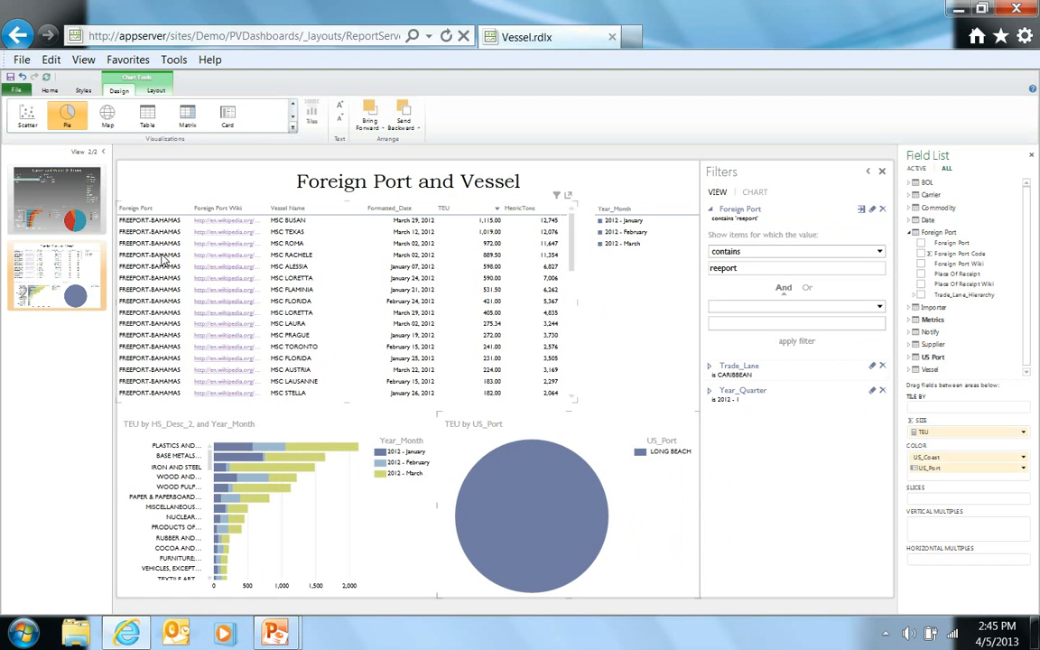
# - Add and apply a second Foreign Port condition, combined with And, that the value does not contain "-bah"
pyautogui.click(793, 307)
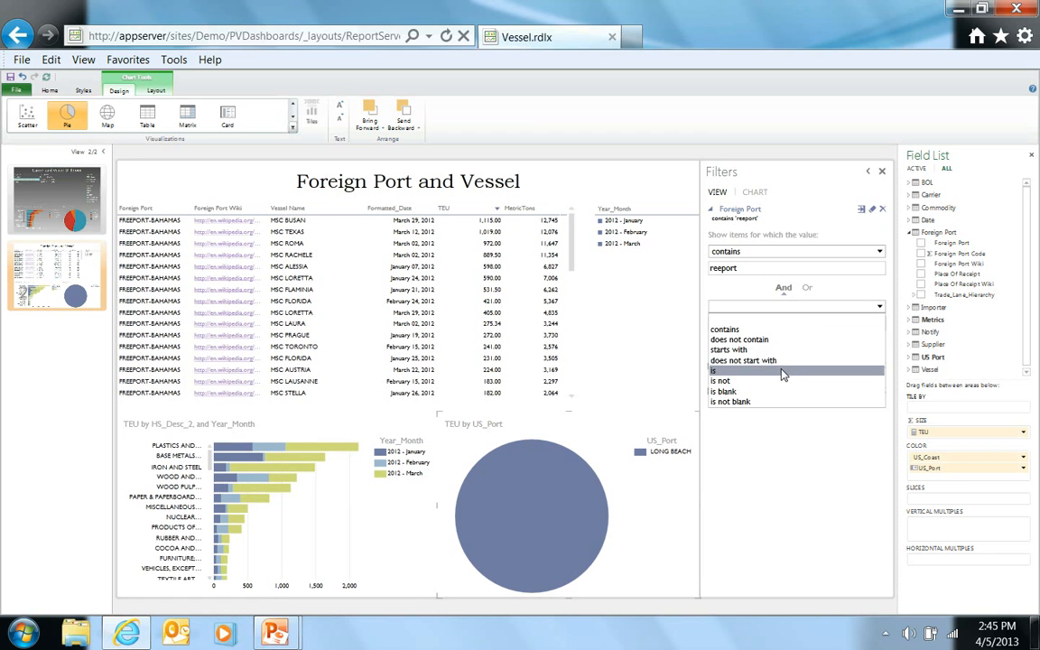
pyautogui.click(722, 339)
pyautogui.click(787, 322)
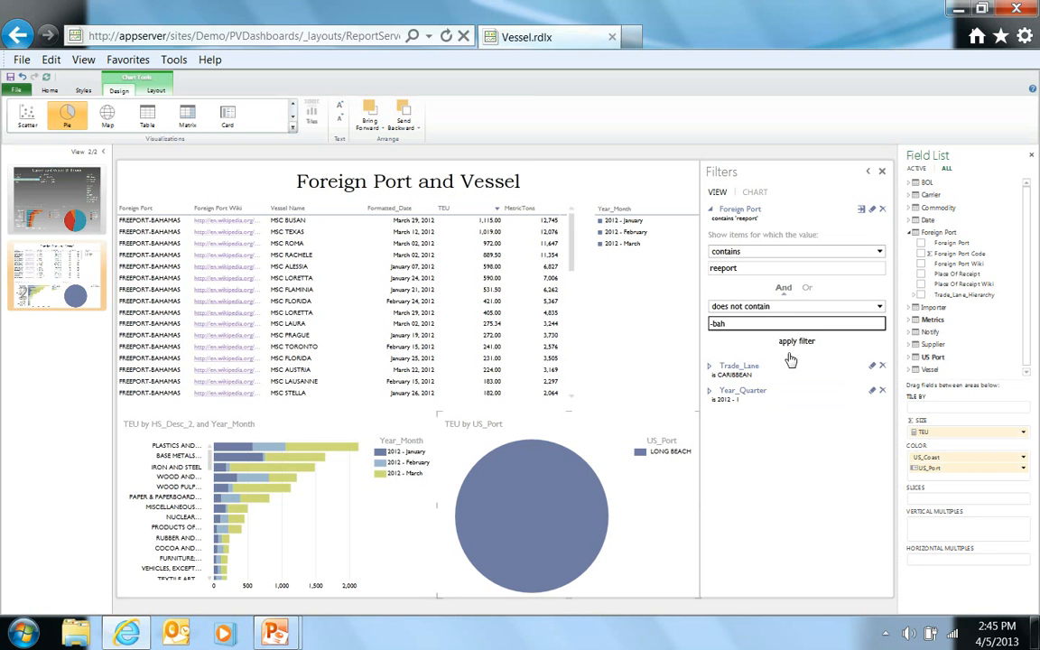
pyautogui.click(789, 343)
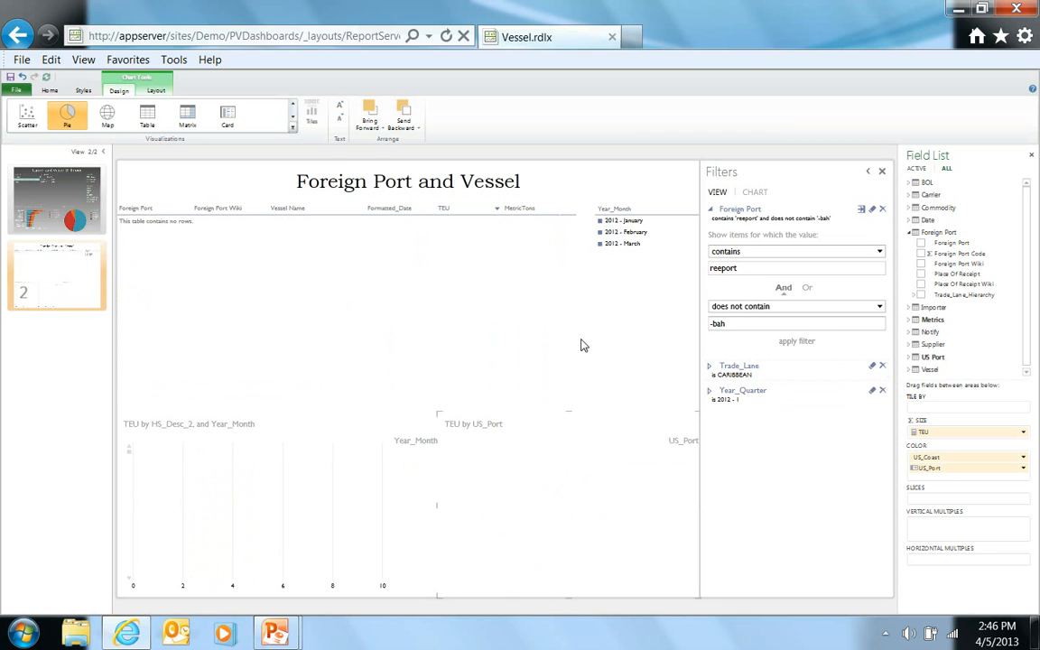
# - Remove the second condition's operator and text from the Foreign Port filter and reapply the filter
pyautogui.click(754, 268)
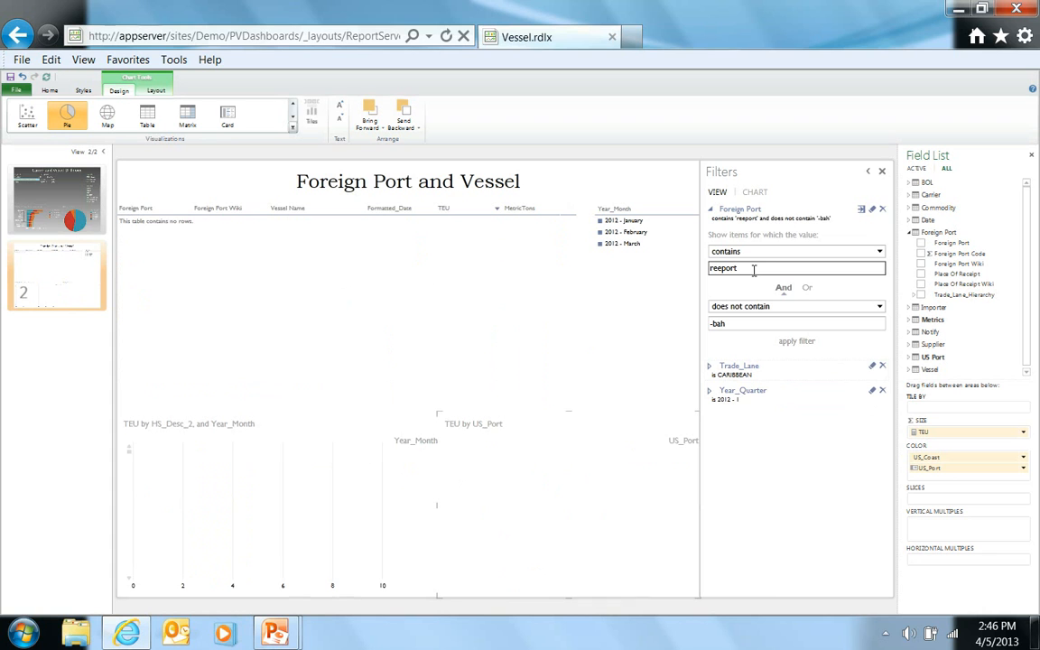
pyautogui.click(739, 323)
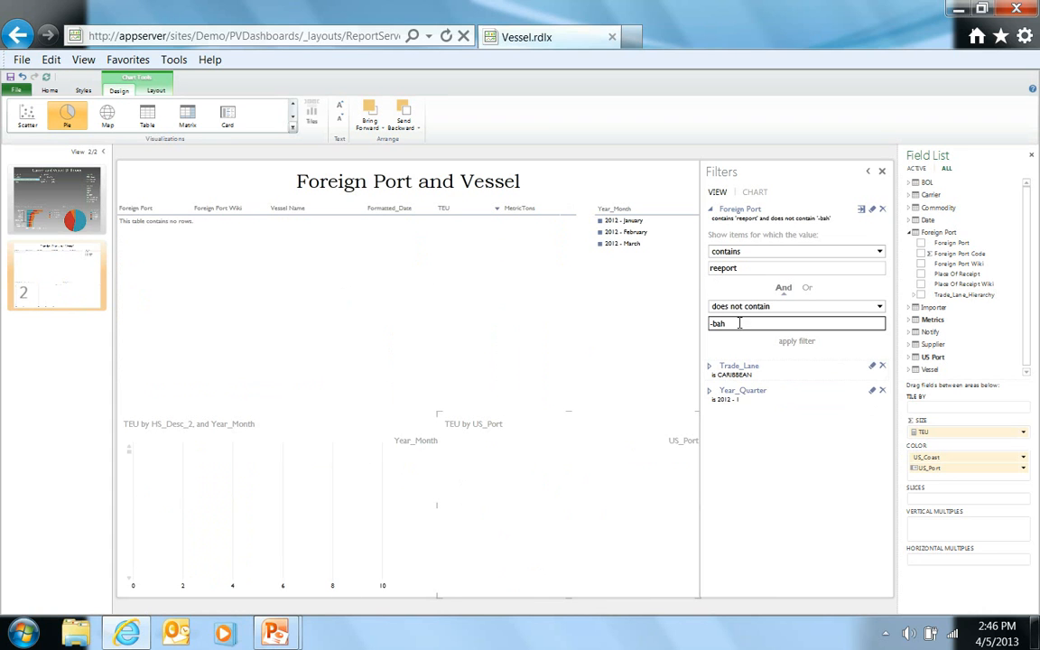
pyautogui.click(791, 307)
pyautogui.click(788, 321)
pyautogui.click(798, 342)
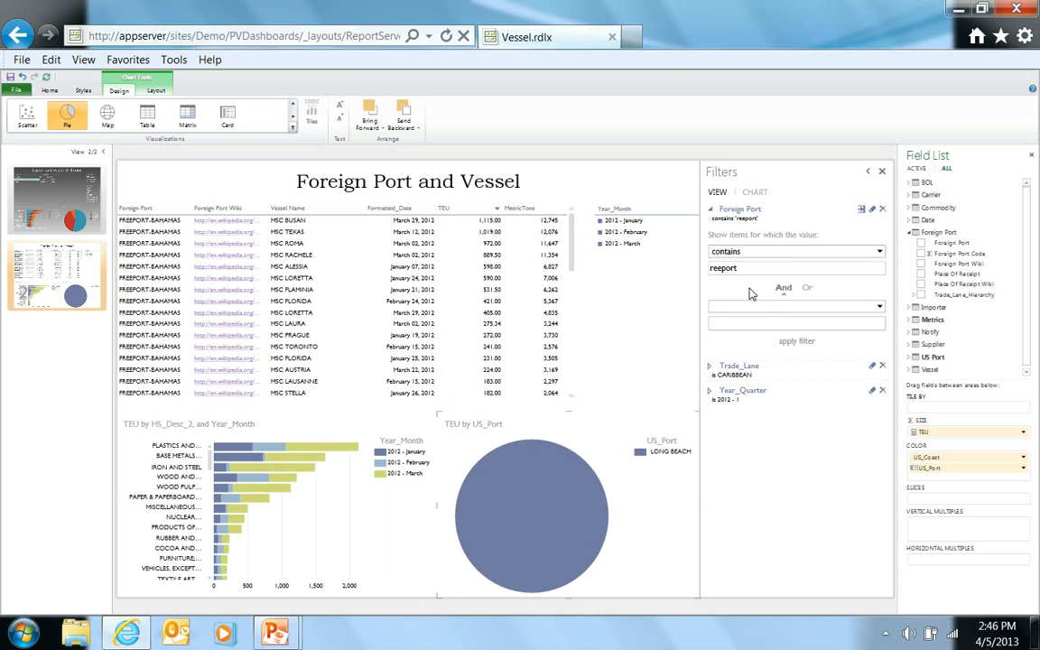
# - Set the Foreign Port conditions to combine with Or, select the vessel table, and switch the filter back to list mode
pyautogui.click(808, 289)
pyautogui.click(488, 290)
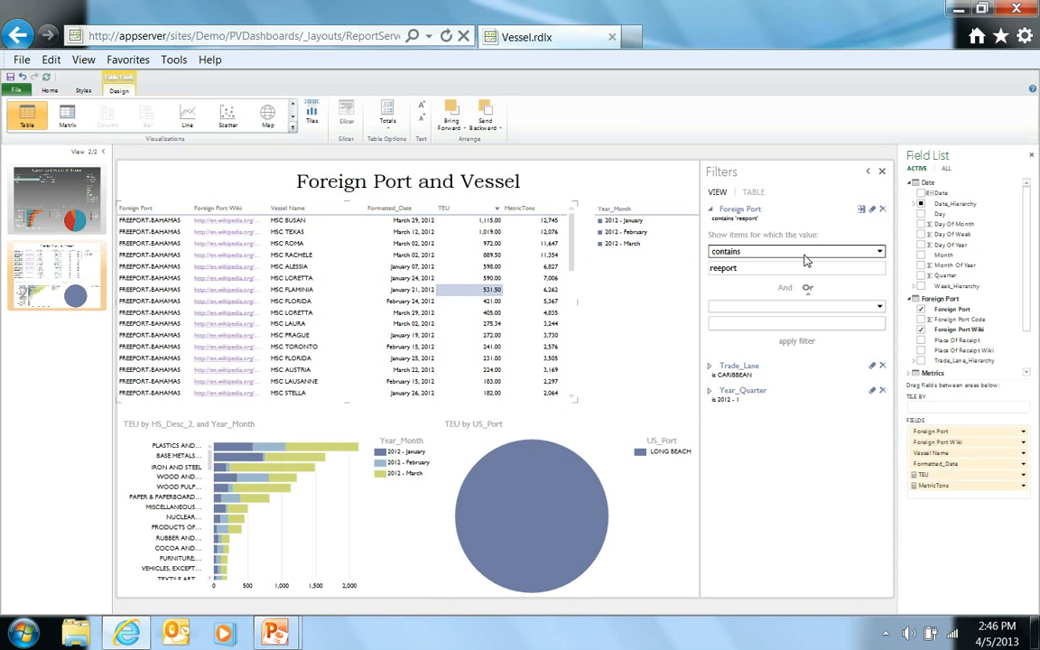
pyautogui.click(861, 215)
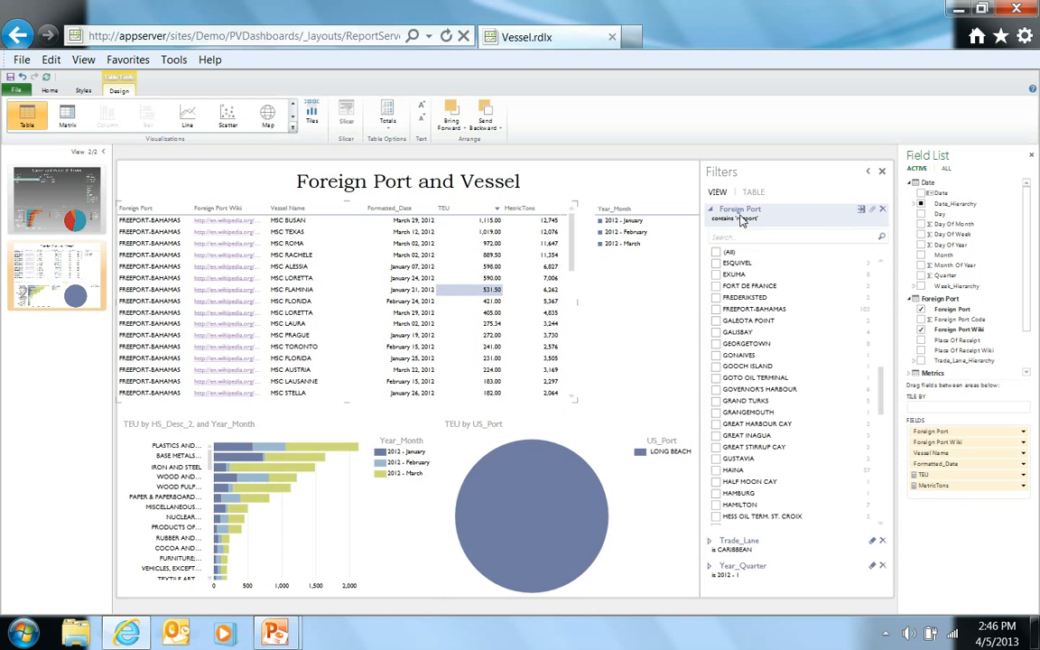
# - In the table-level filters, set an advanced Vessel Name condition for values that contain "florida"
pyautogui.click(711, 210)
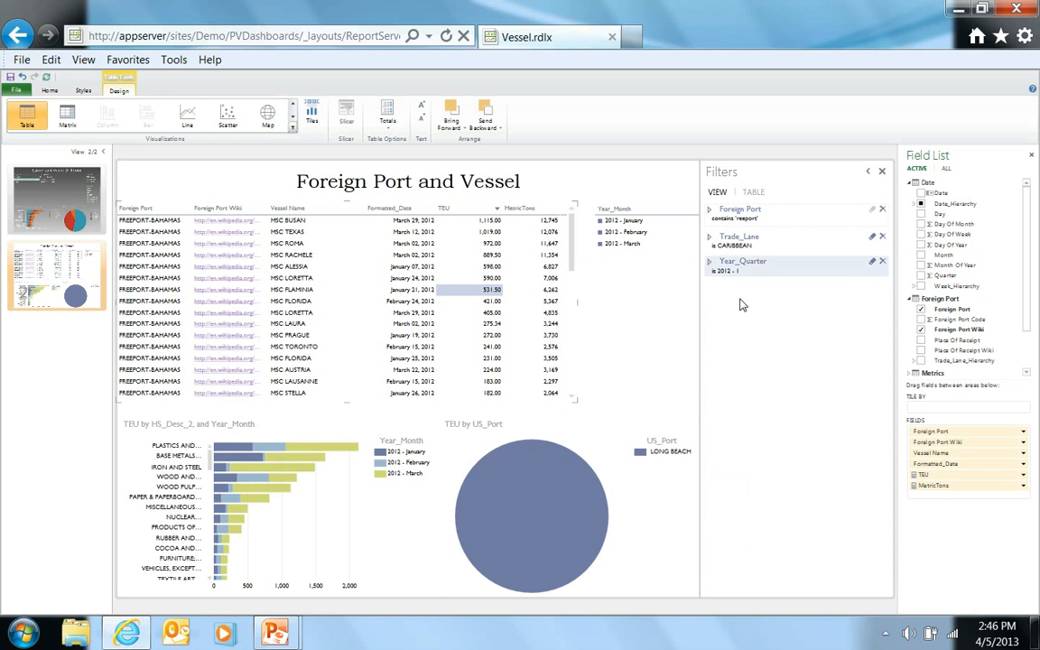
pyautogui.click(753, 194)
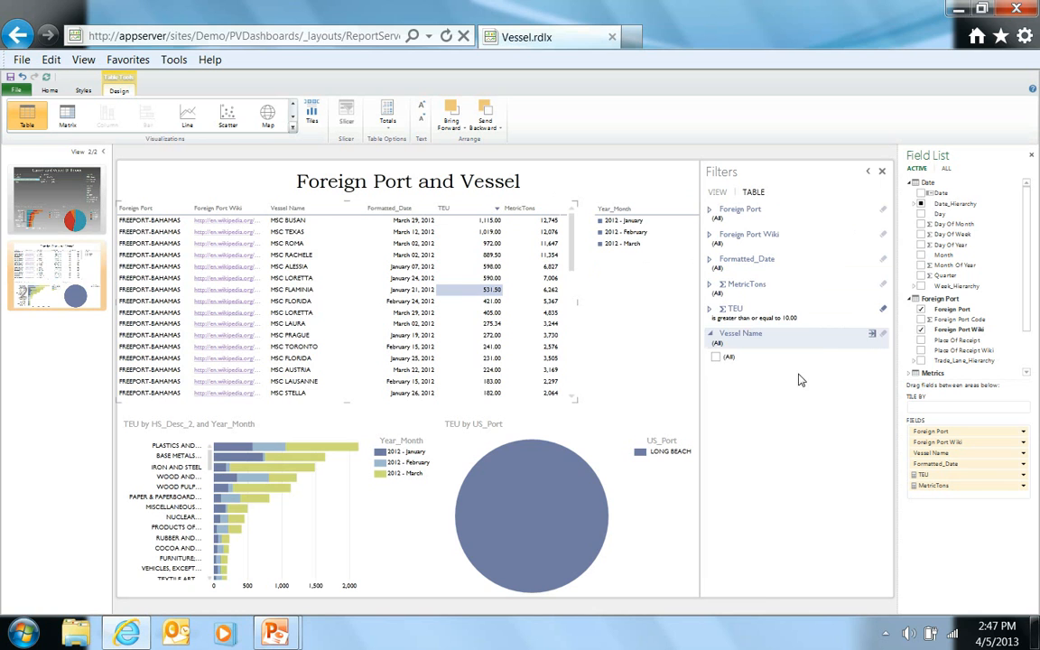
pyautogui.click(713, 334)
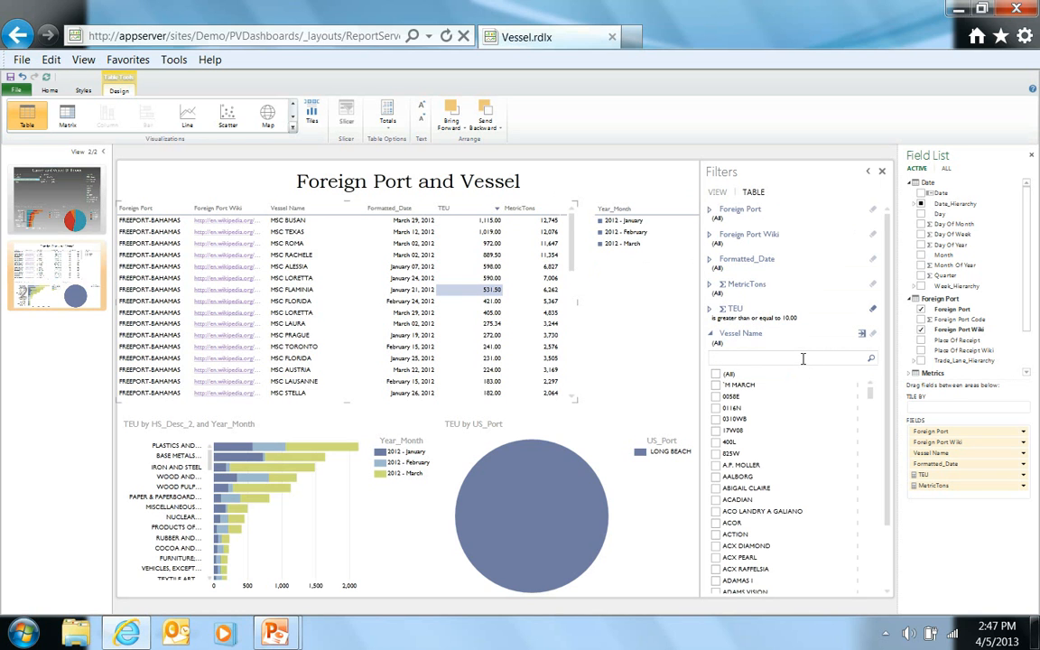
pyautogui.click(862, 335)
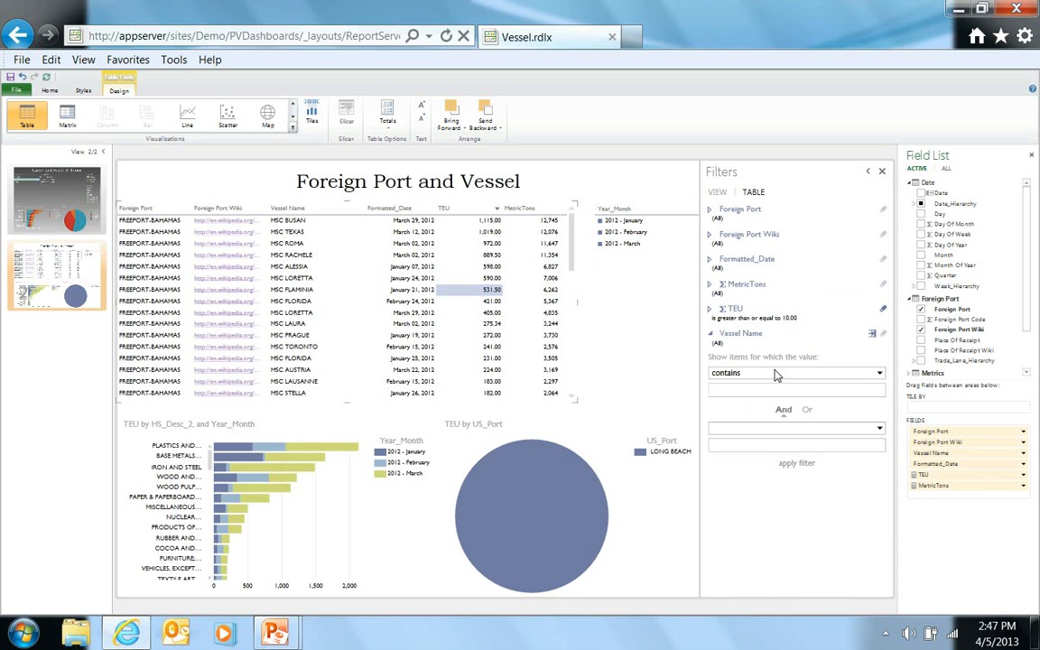
pyautogui.click(783, 389)
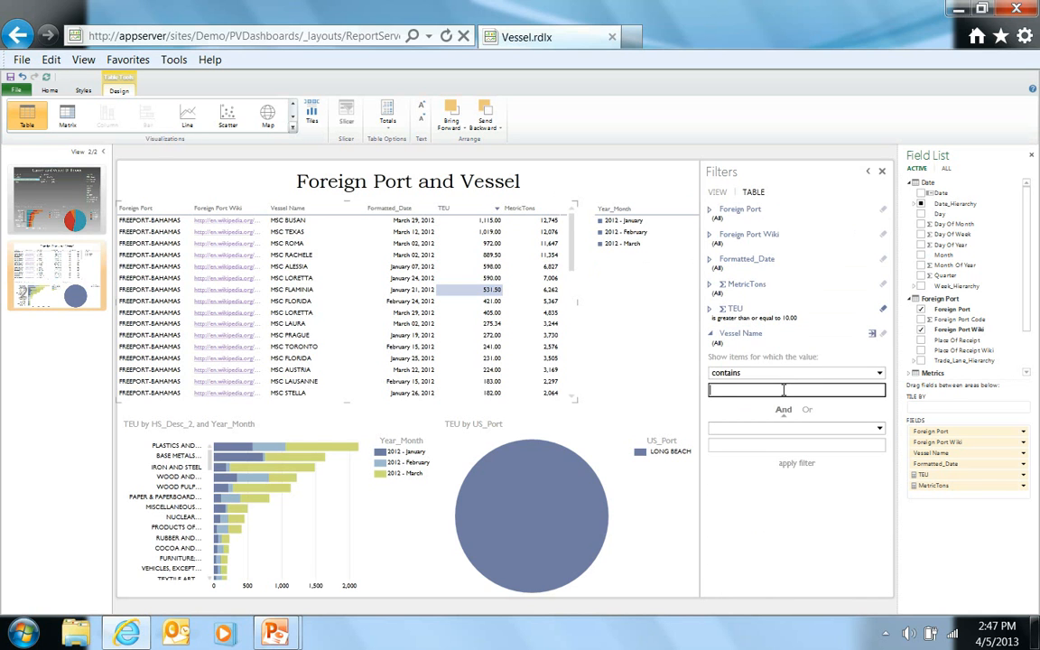
pyautogui.write('n')
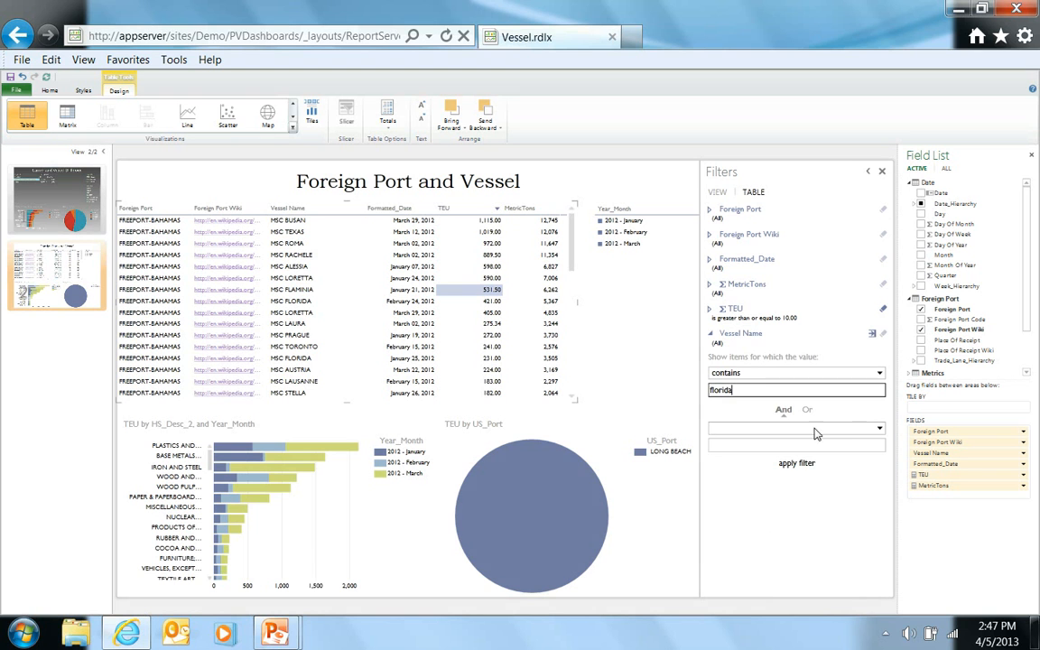
# - Add a second Vessel Name condition, combined with Or, for values starting with "MSC", and apply the filter
pyautogui.click(806, 410)
pyautogui.click(817, 431)
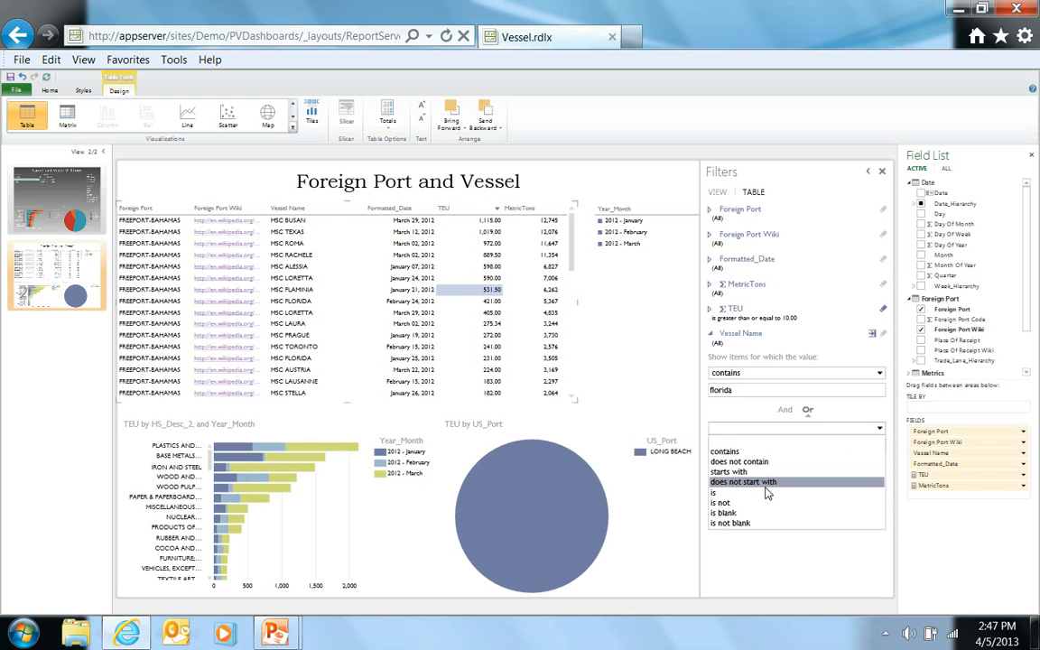
pyautogui.click(729, 471)
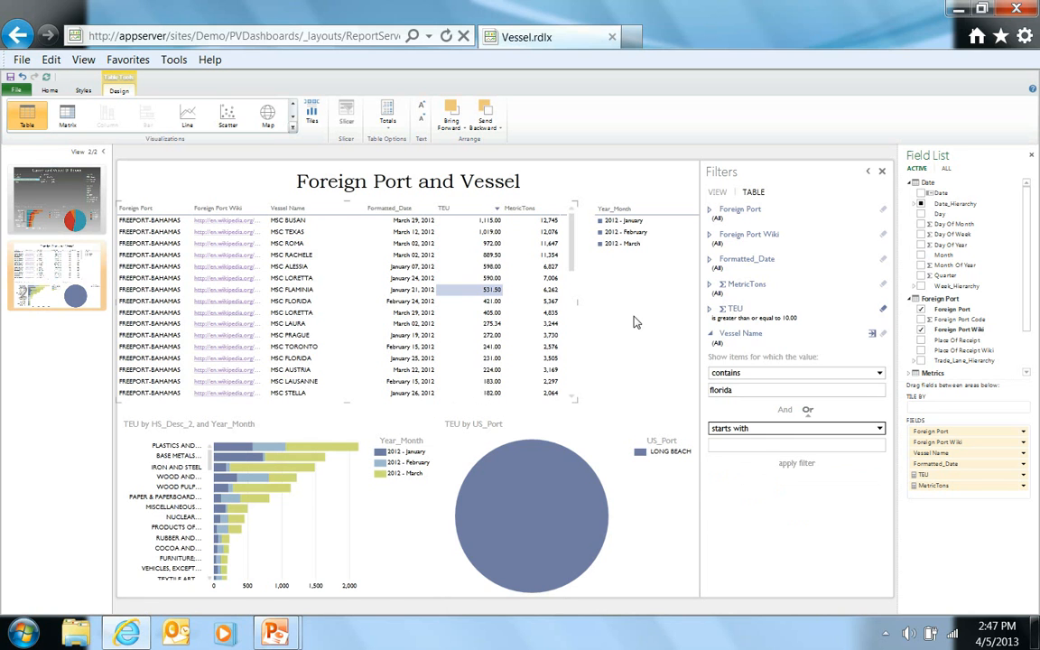
pyautogui.click(756, 445)
pyautogui.write('MSC')
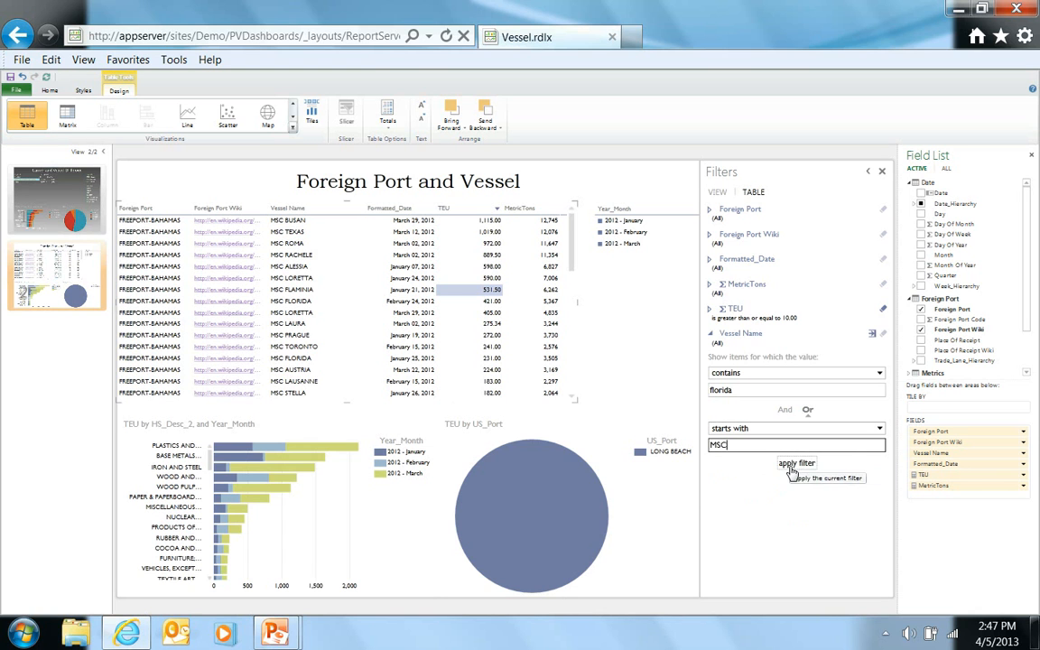
pyautogui.click(794, 464)
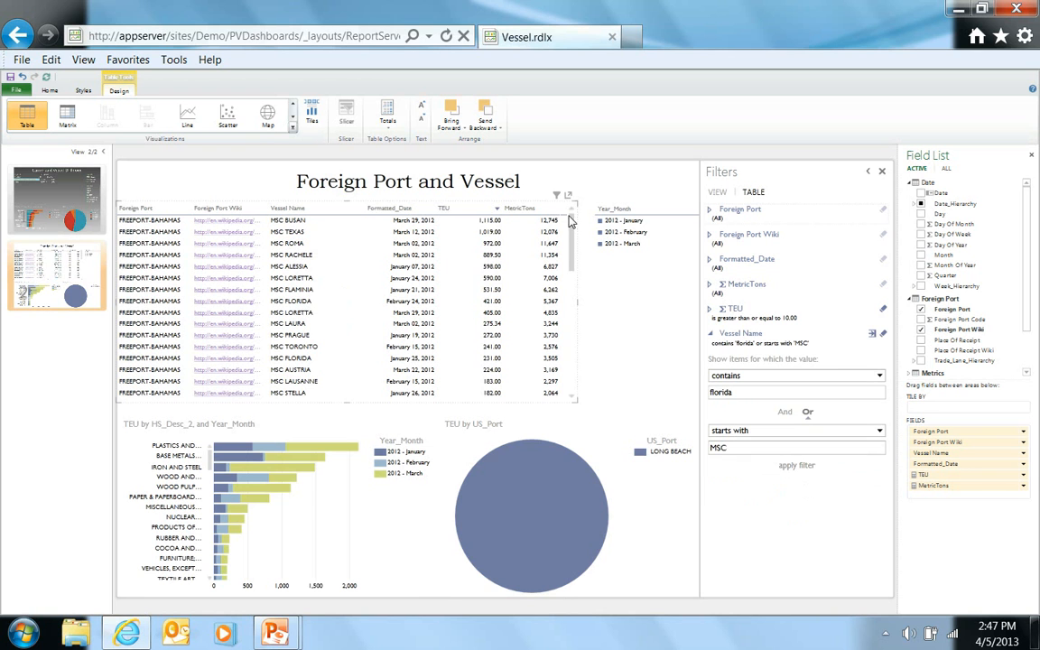
# - Combine the two Vessel Name conditions with And and reapply the filter
pyautogui.moveTo(572, 233)
pyautogui.mouseDown()
pyautogui.moveTo(574, 377)
pyautogui.moveTo(574, 233)
pyautogui.mouseUp()
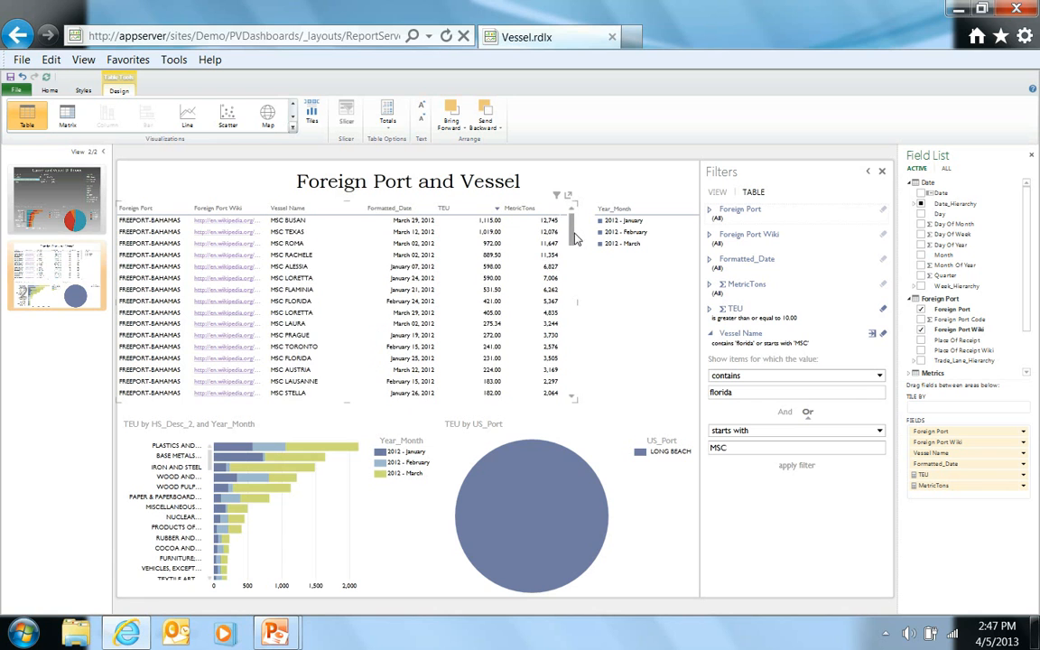
pyautogui.click(783, 411)
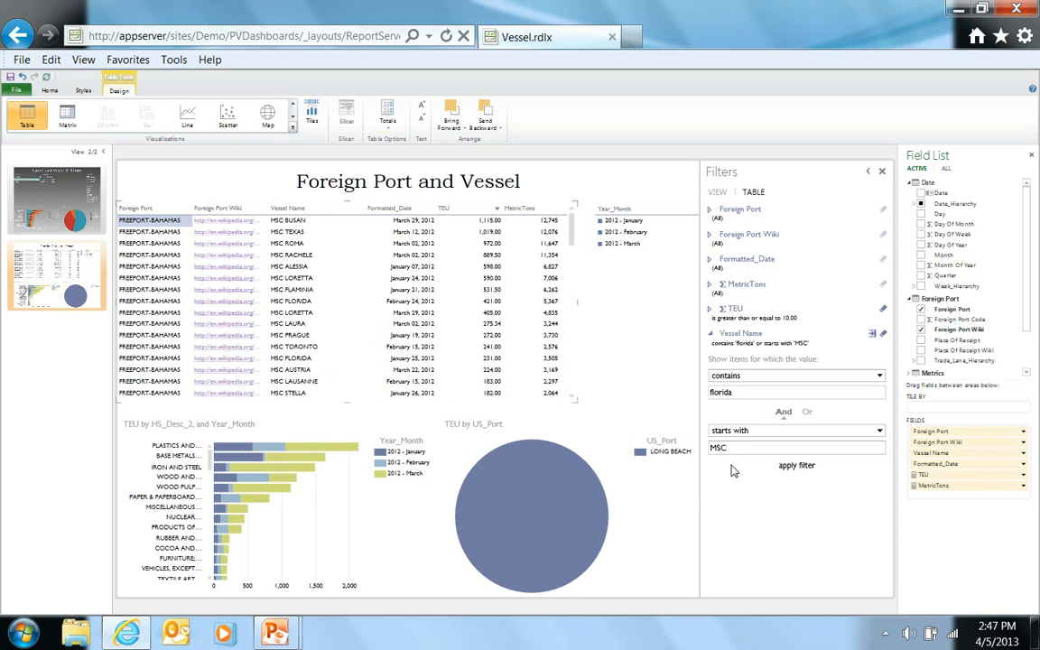
pyautogui.click(792, 467)
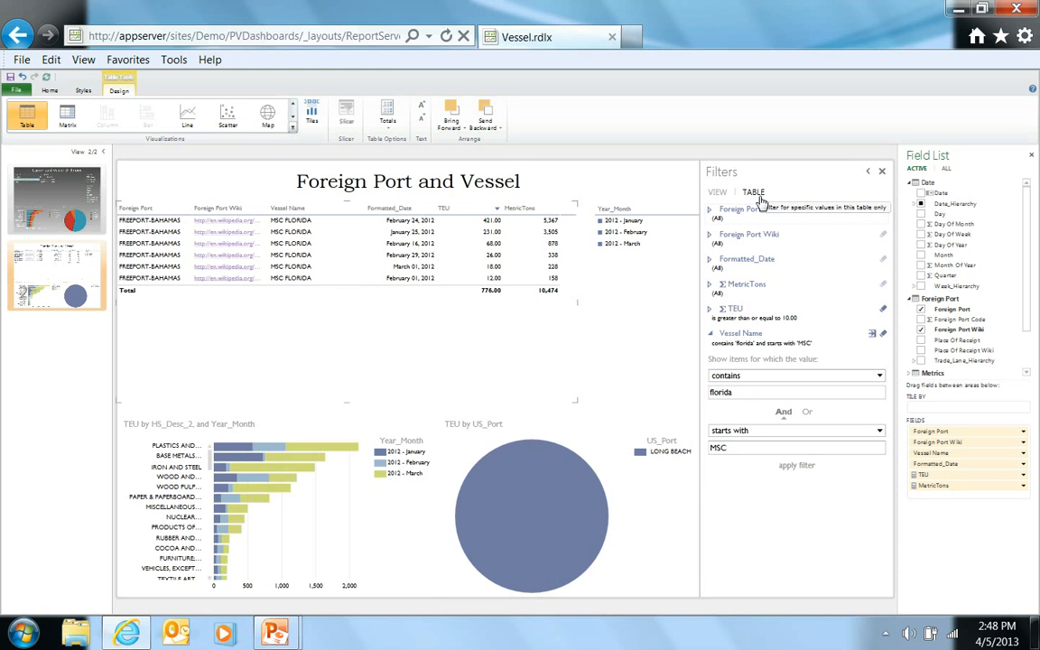
# - Check the view-level filters, then clear the table's Vessel Name and TEU filters
pyautogui.click(716, 193)
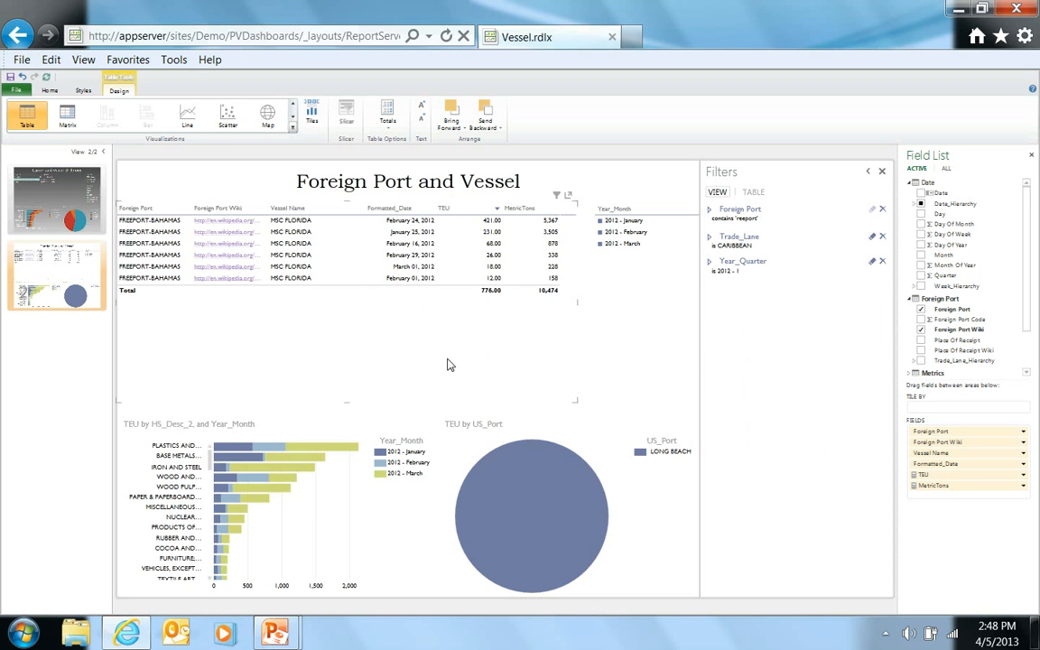
pyautogui.click(754, 193)
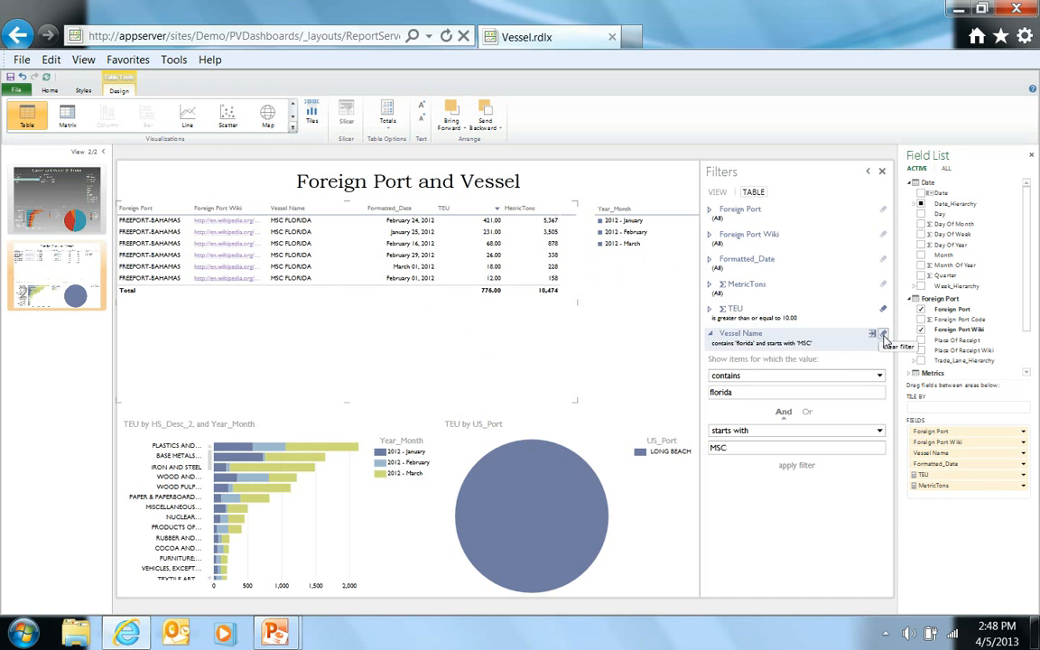
pyautogui.click(883, 335)
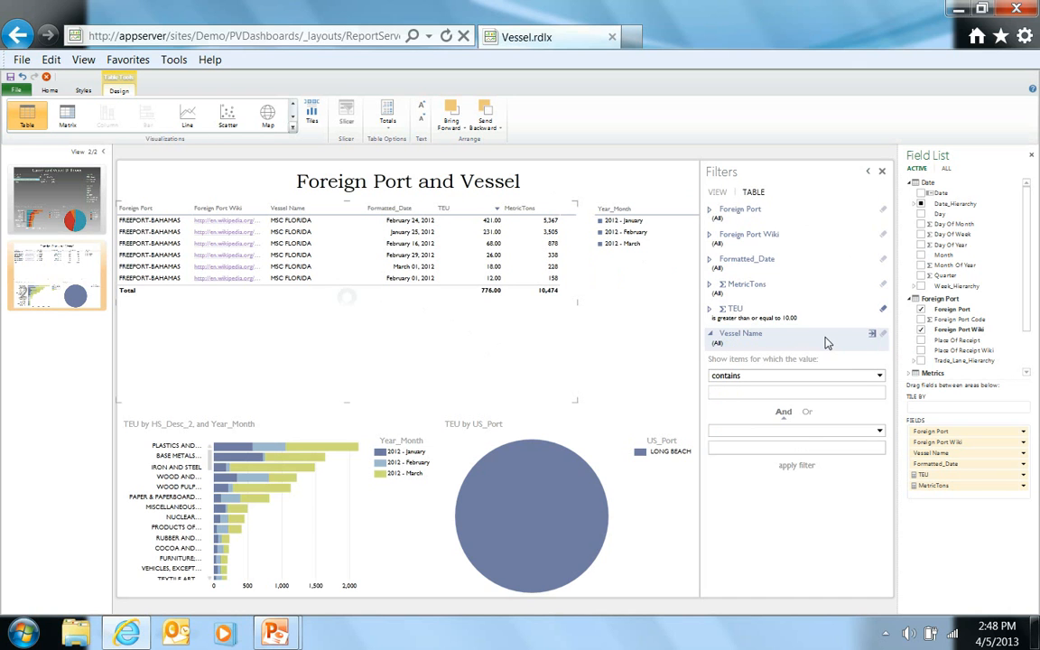
pyautogui.click(711, 335)
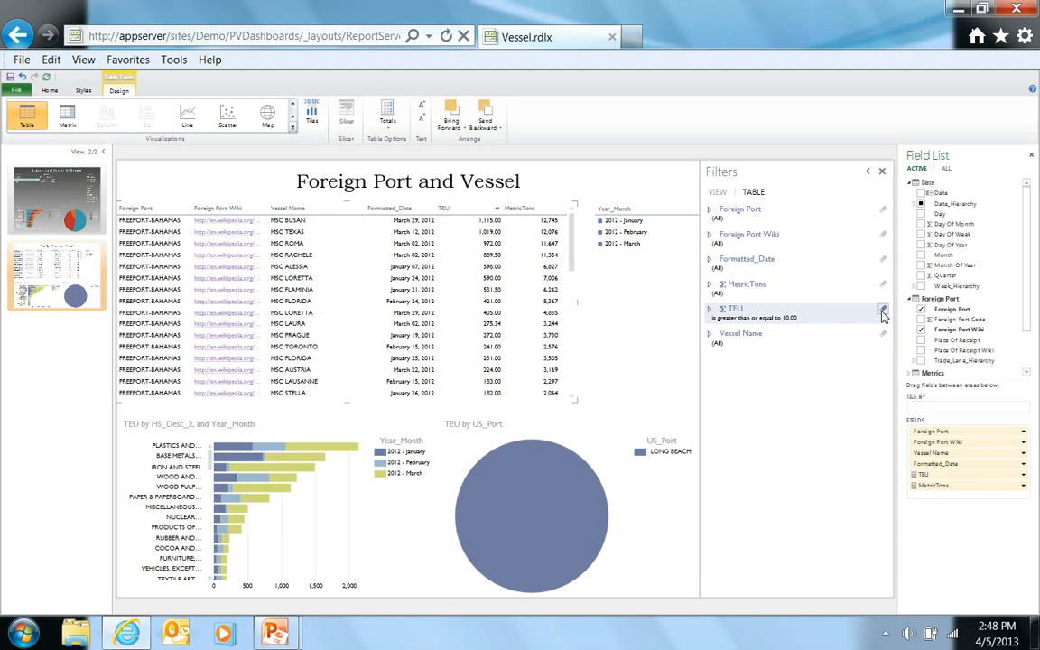
pyautogui.click(882, 311)
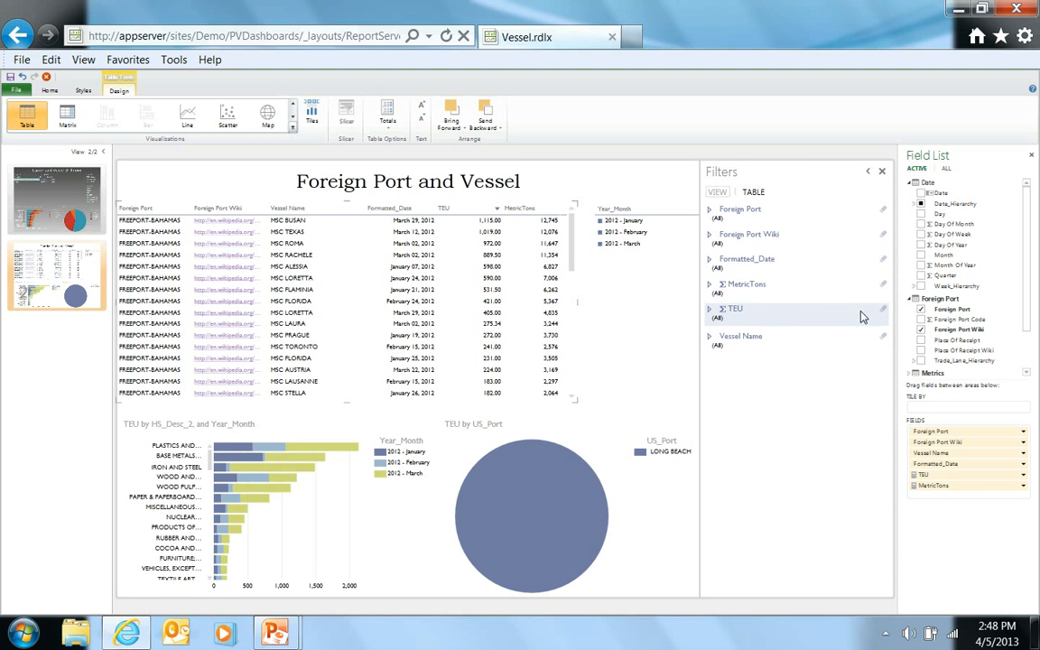
# - Switch the table's TEU filter to the range slider and limit it to between about 163.77 and 282.12
pyautogui.click(710, 310)
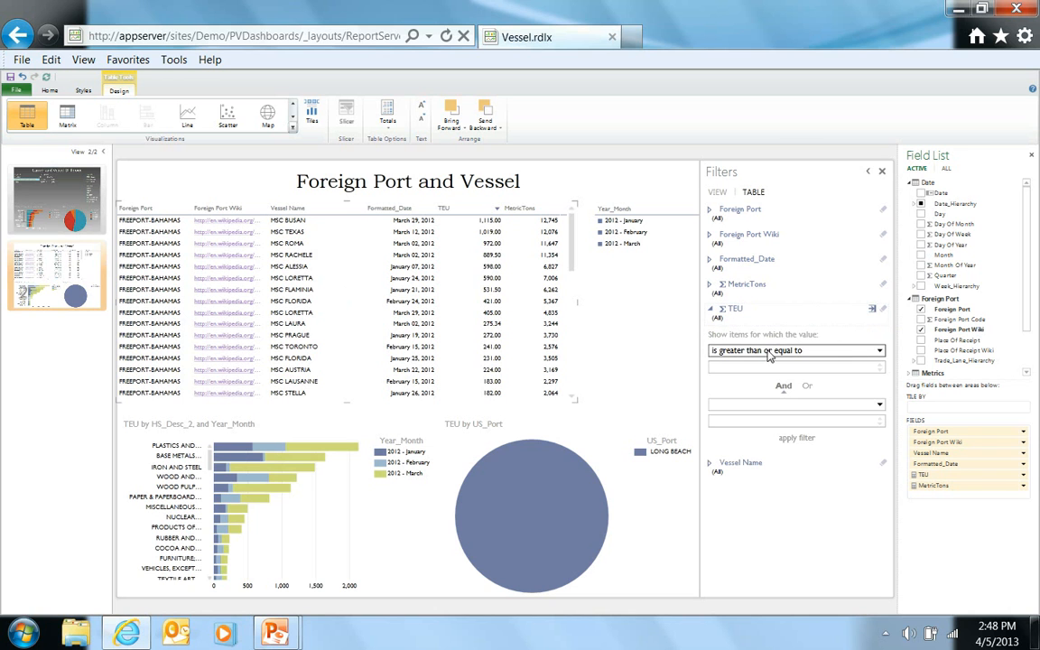
pyautogui.click(873, 312)
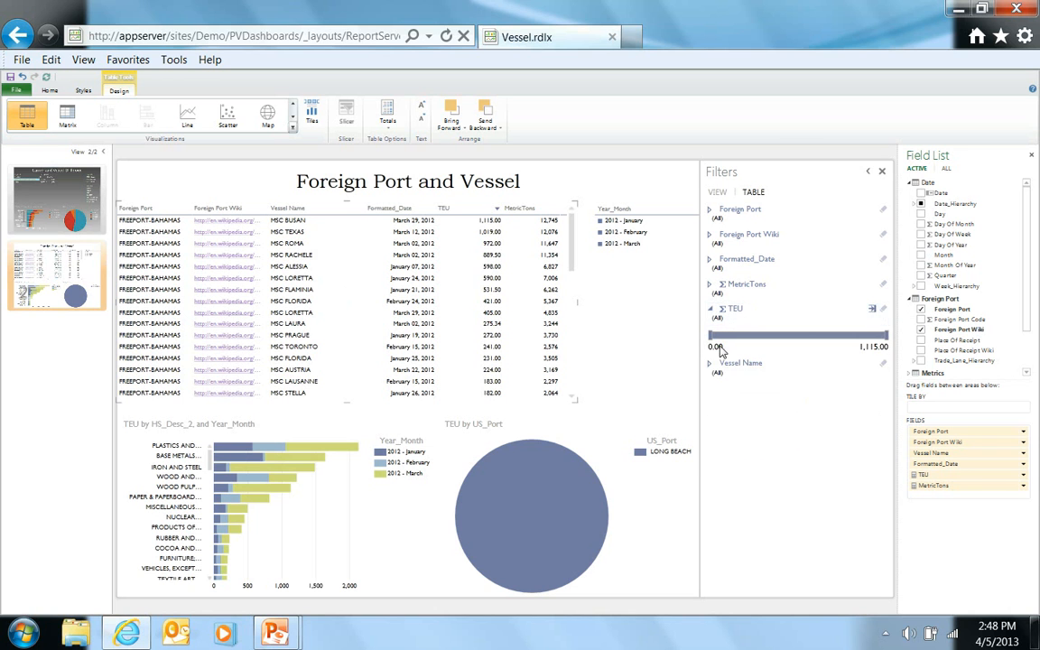
pyautogui.moveTo(709, 334); pyautogui.dragTo(735, 334)
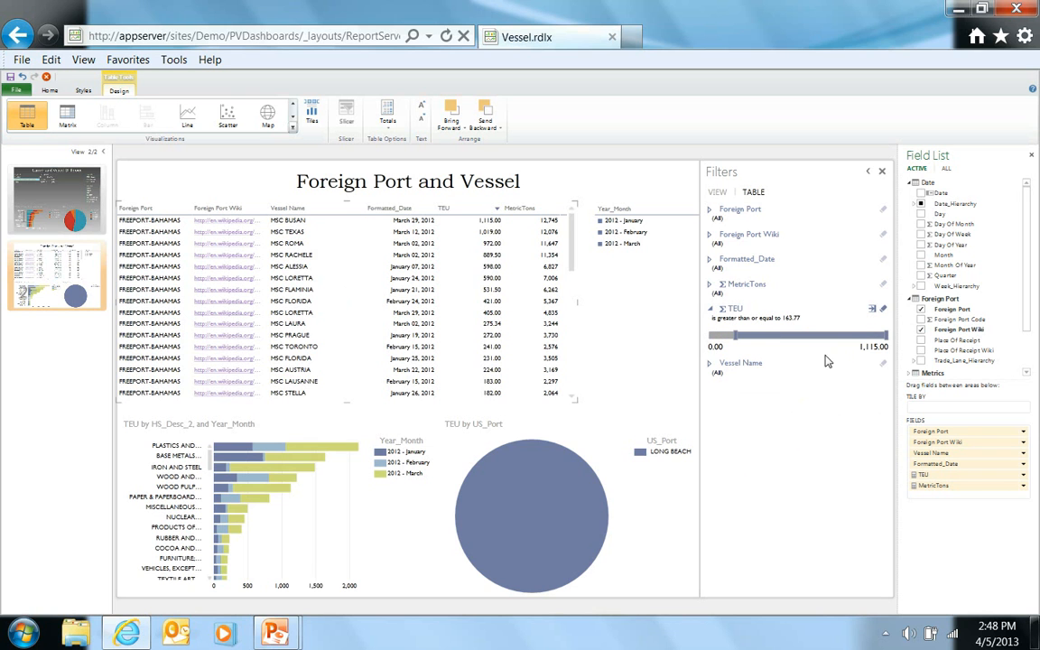
pyautogui.moveTo(885, 345); pyautogui.dragTo(758, 343)
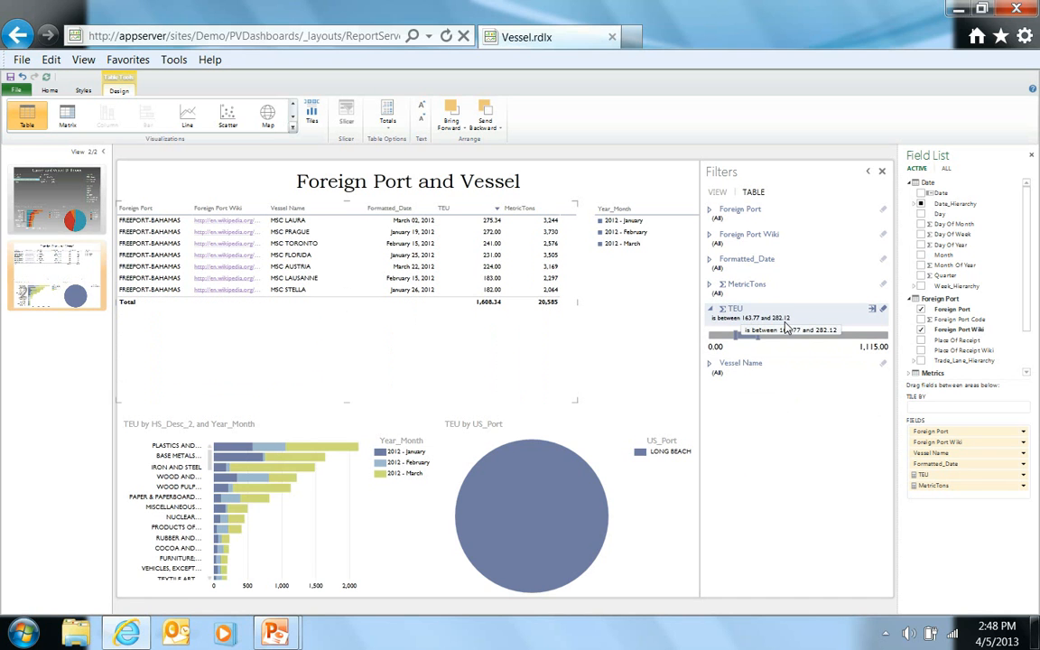
# - Apply an advanced TEU filter for values greater than or equal to 200 and less than or equal to 300
pyautogui.click(872, 310)
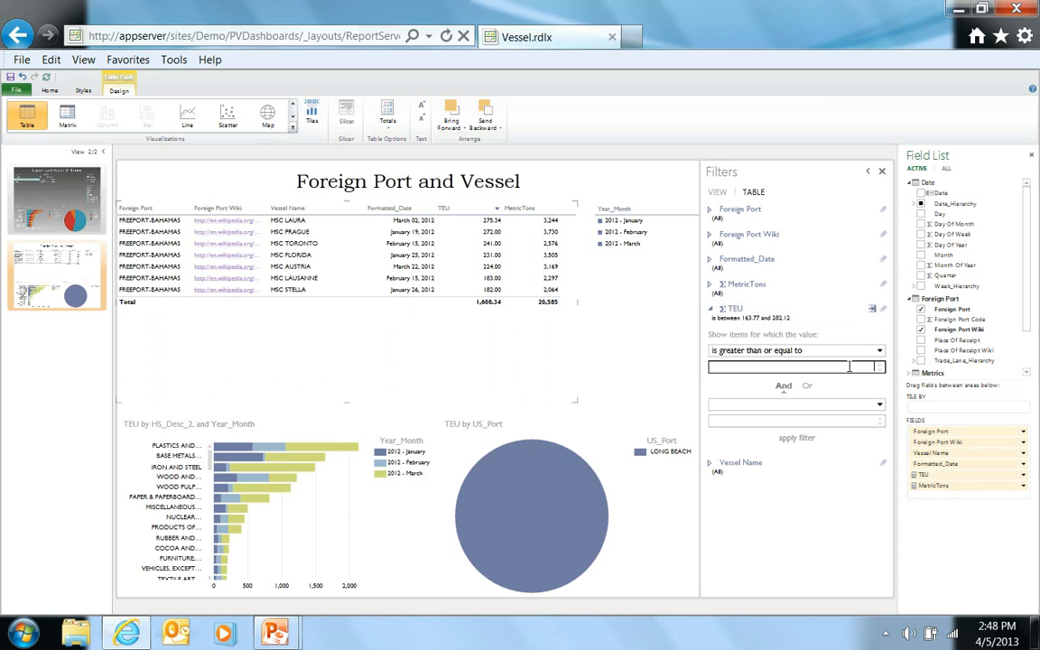
pyautogui.write('200')
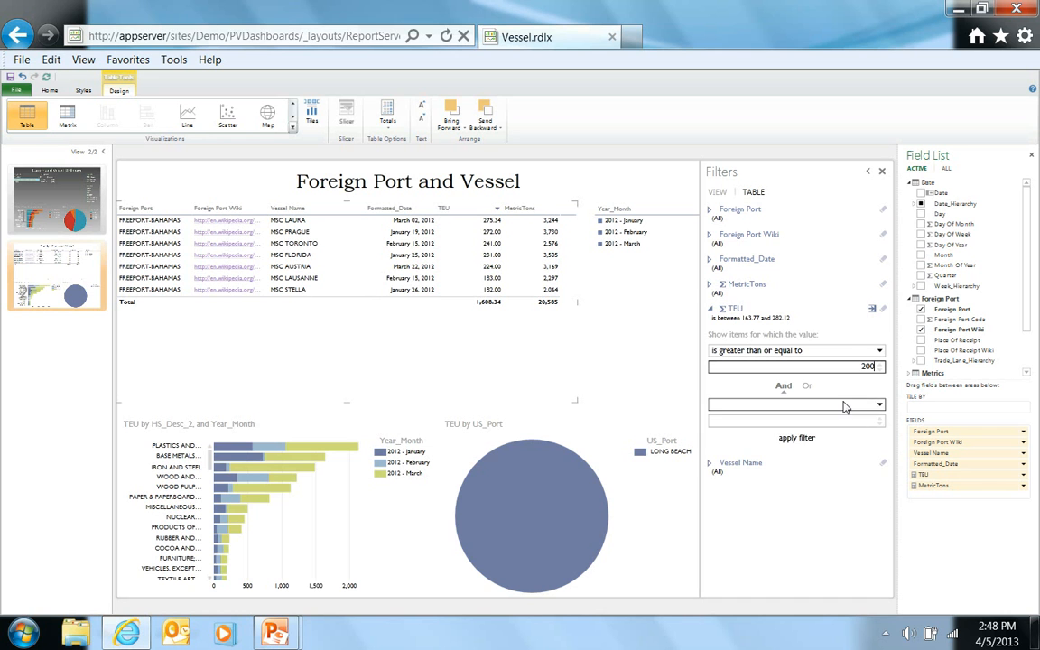
pyautogui.click(848, 404)
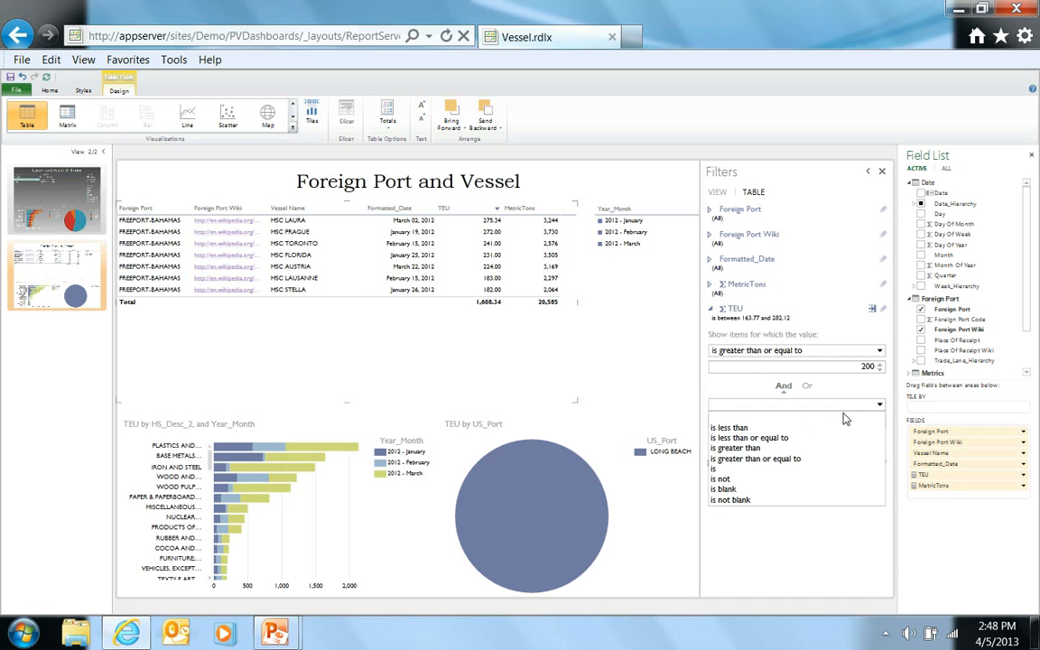
pyautogui.click(794, 437)
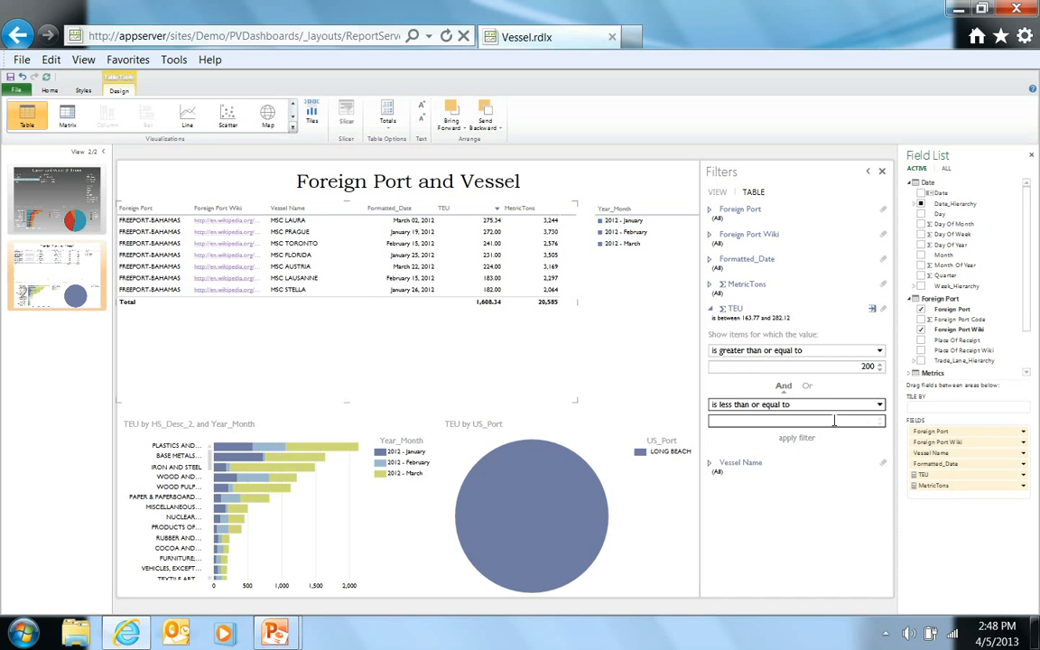
pyautogui.write('30')
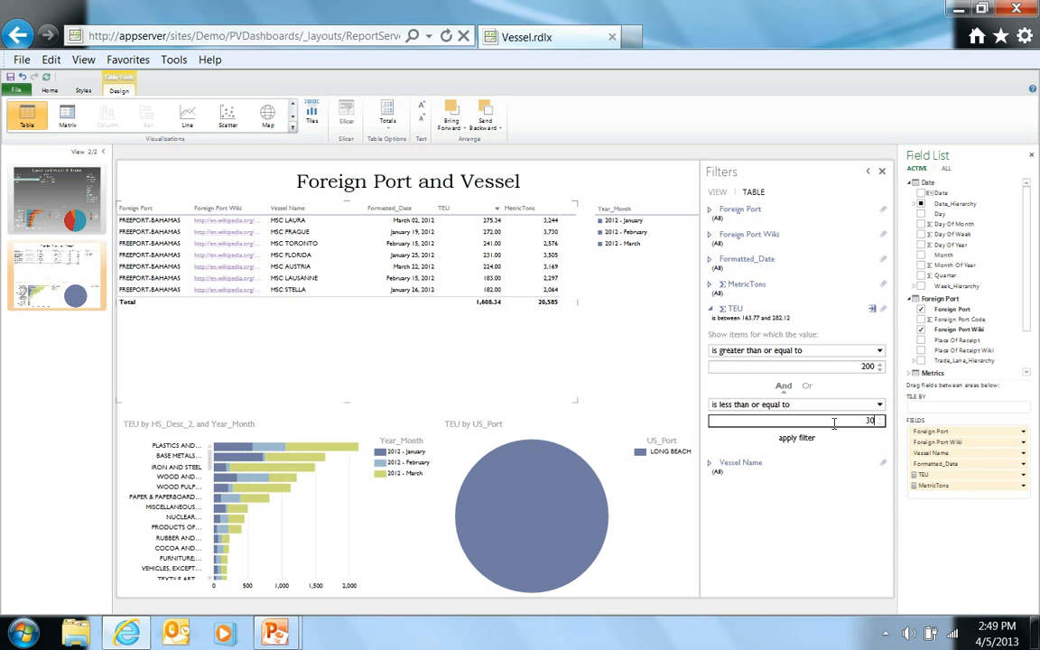
pyautogui.write('0')
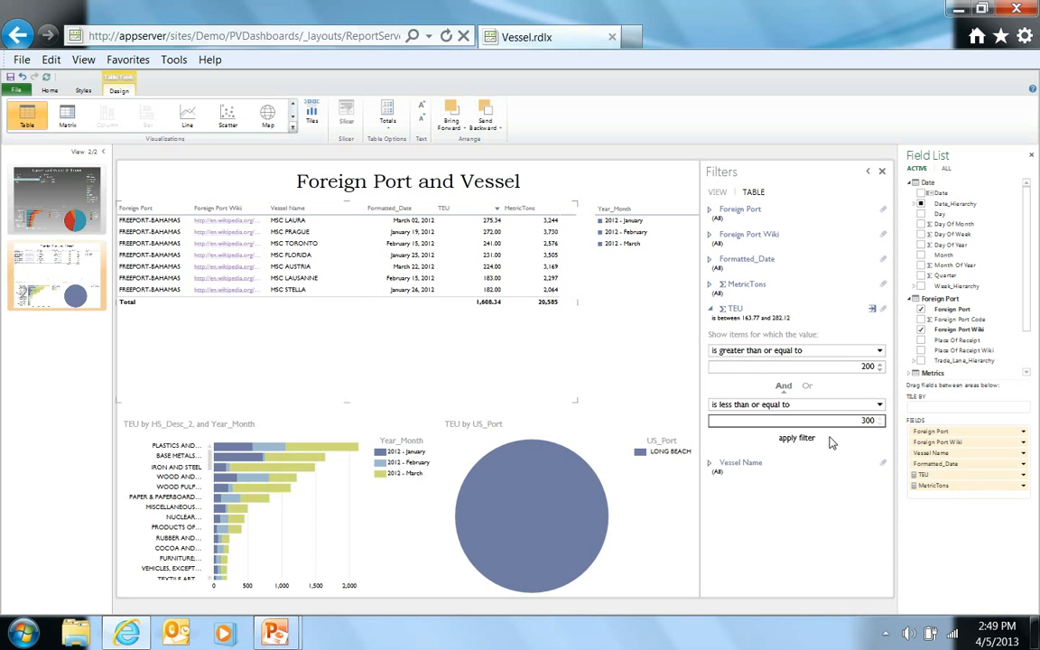
pyautogui.click(795, 438)
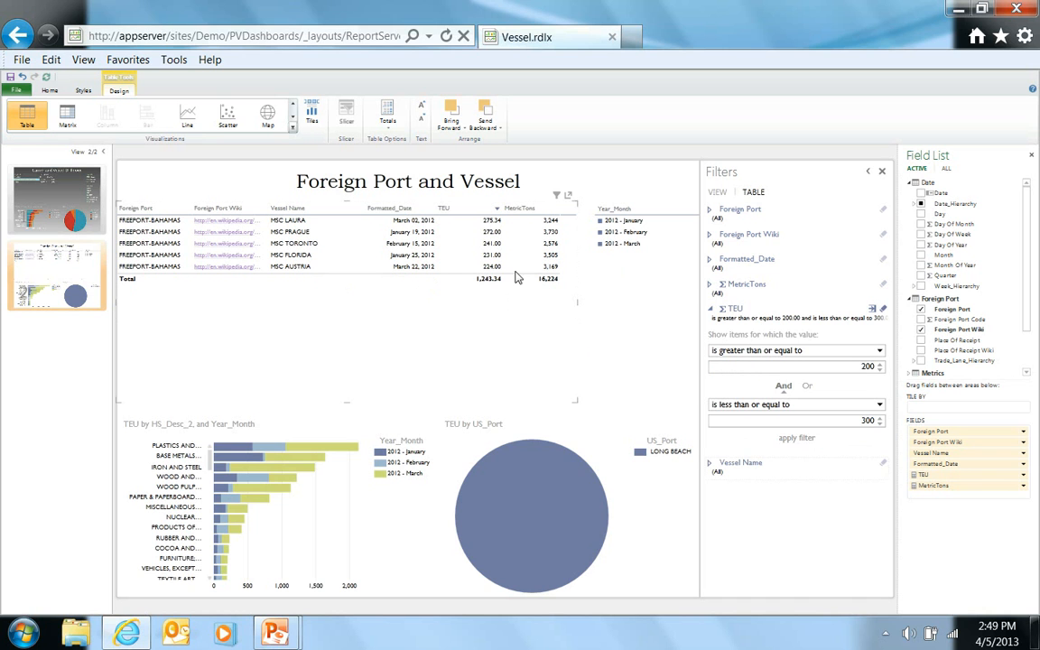
# - Clear the table's TEU filter and the view-level Foreign Port filter, and collapse the Foreign Port entry
pyautogui.click(872, 310)
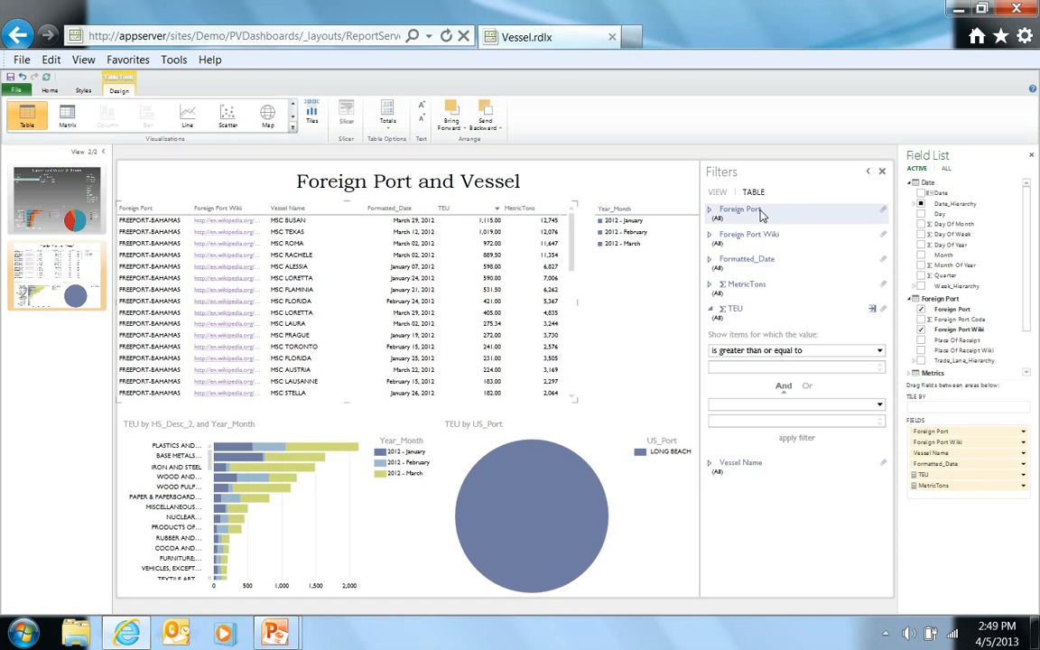
pyautogui.click(716, 193)
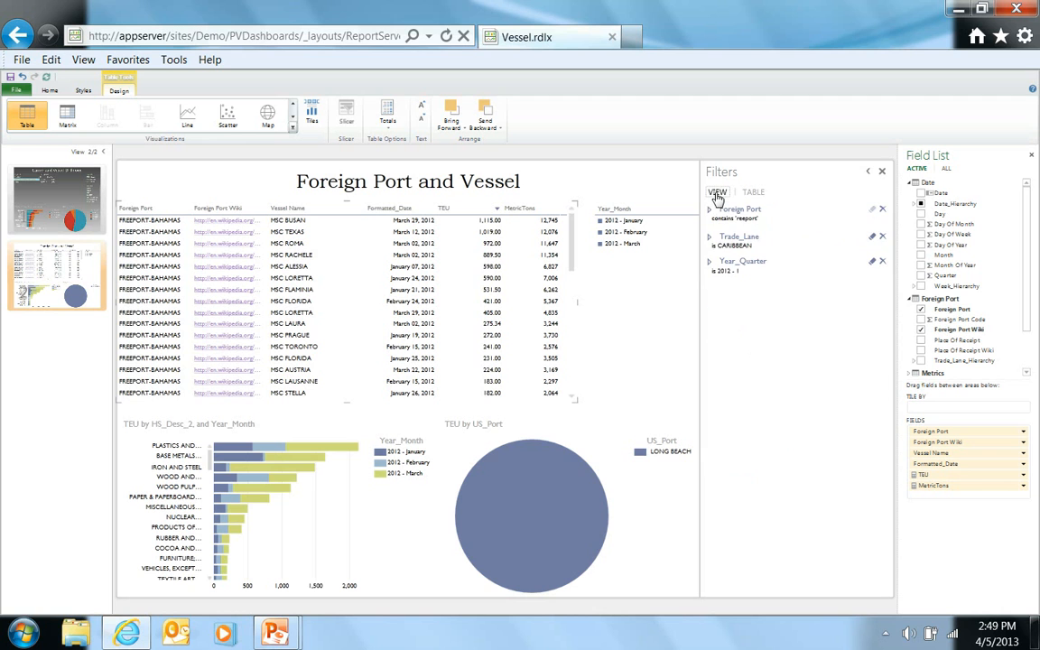
pyautogui.click(795, 223)
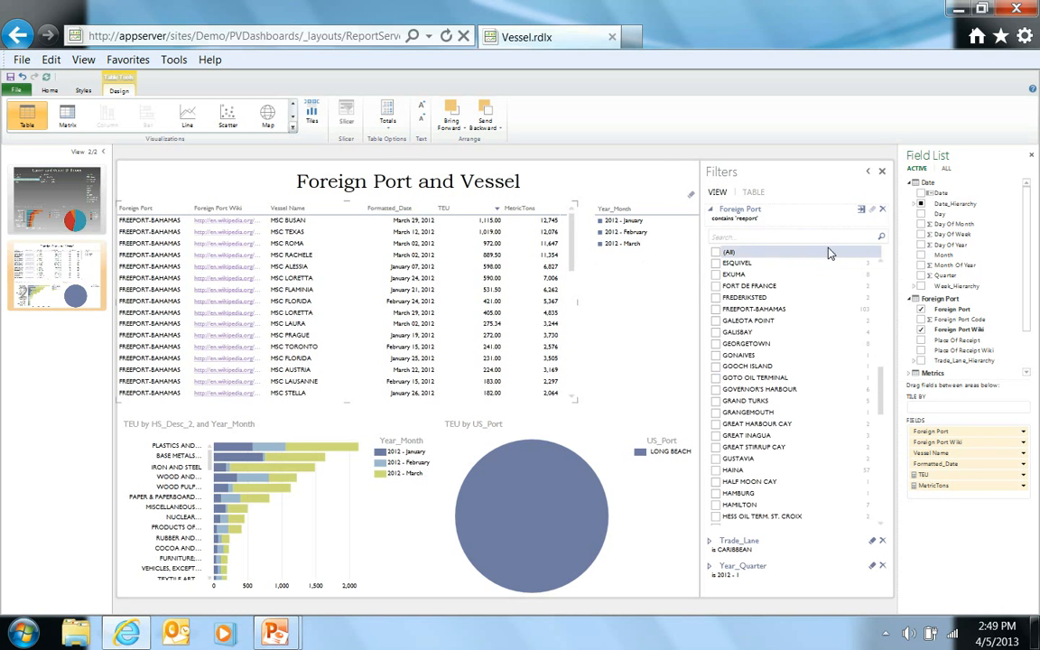
pyautogui.click(861, 210)
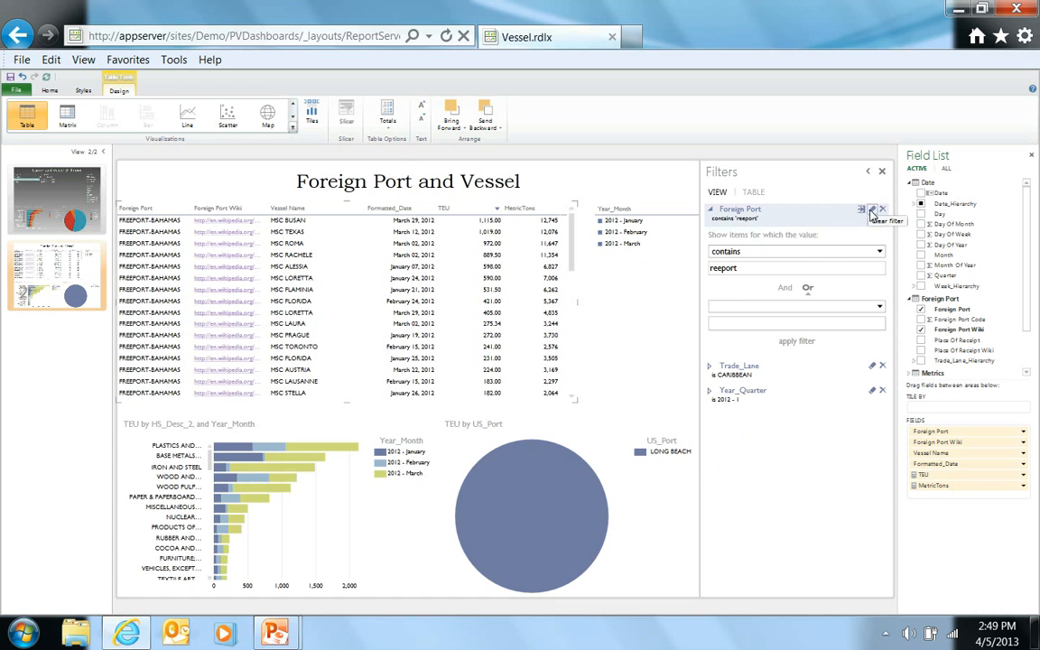
pyautogui.click(872, 211)
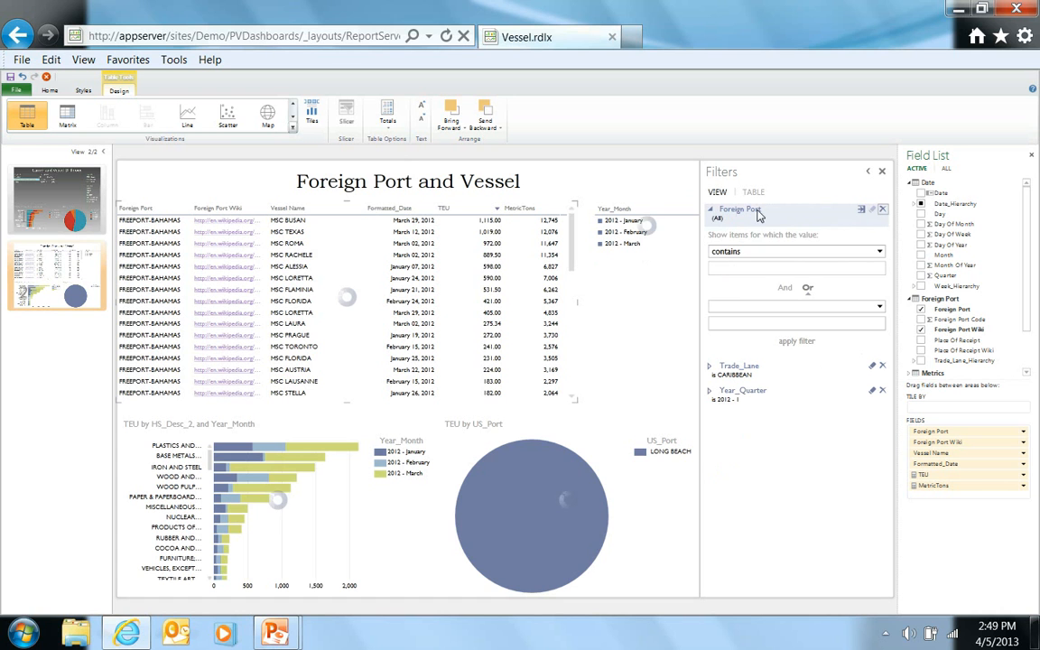
pyautogui.click(711, 212)
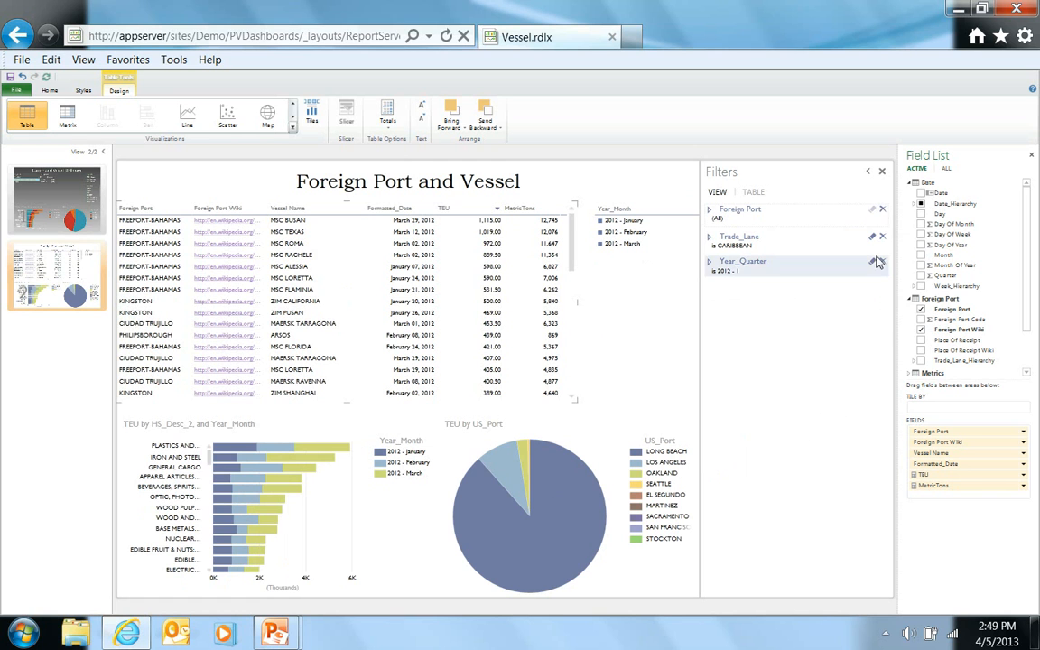
# - Add US_Port from the US Port table's Coast_Hierarchy to the empty area below the Year_Month slicer
pyautogui.moveTo(954, 313); pyautogui.dragTo(963, 341)
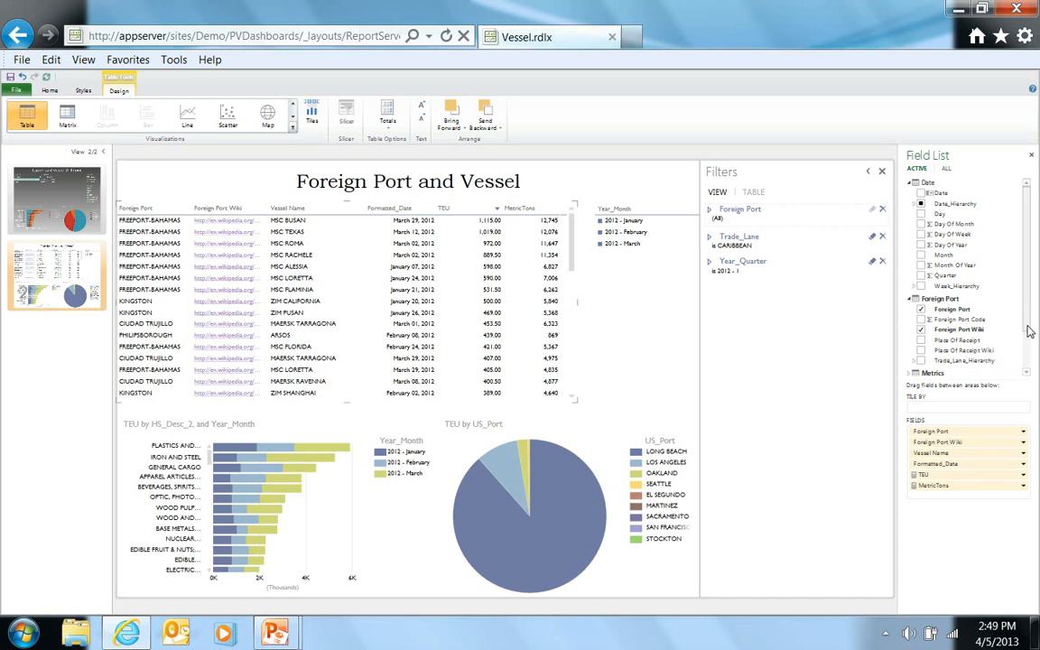
pyautogui.click(1026, 373)
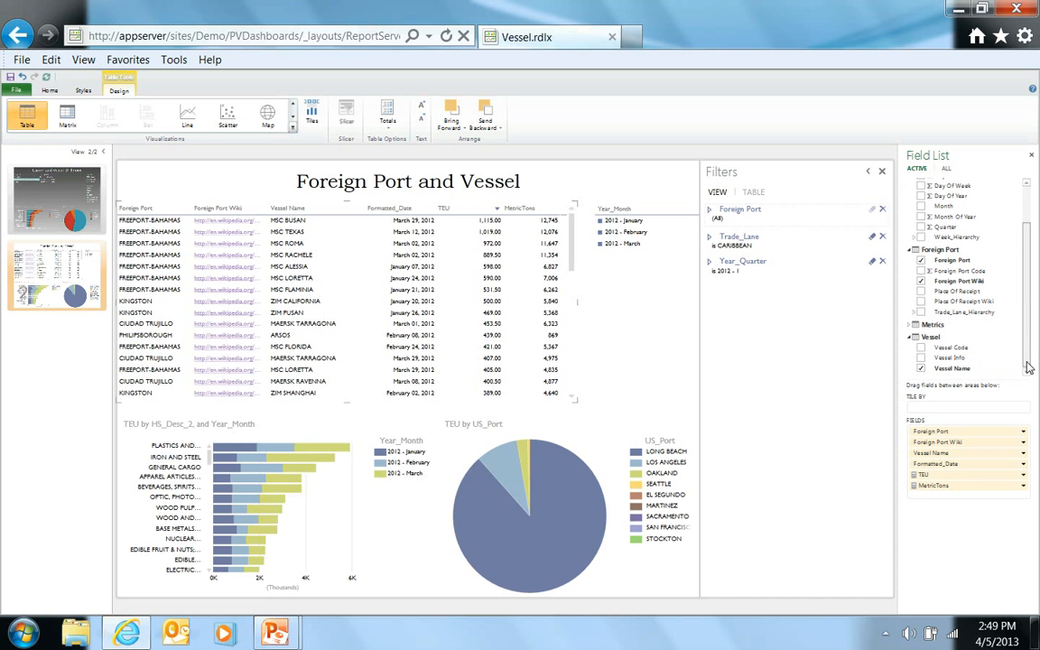
pyautogui.click(949, 172)
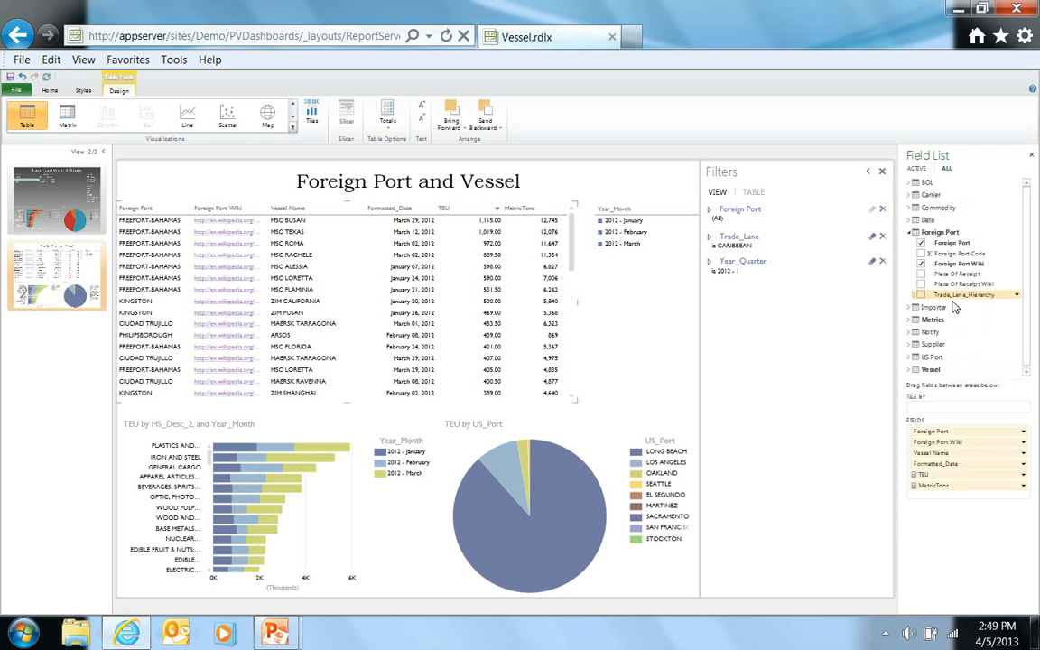
pyautogui.click(912, 358)
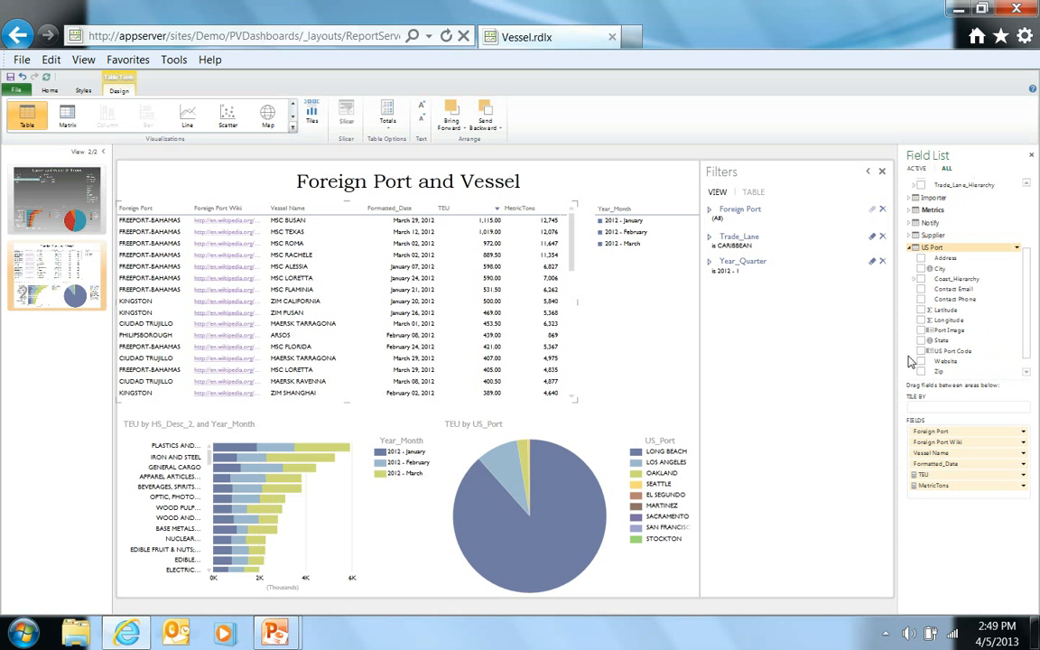
pyautogui.click(629, 323)
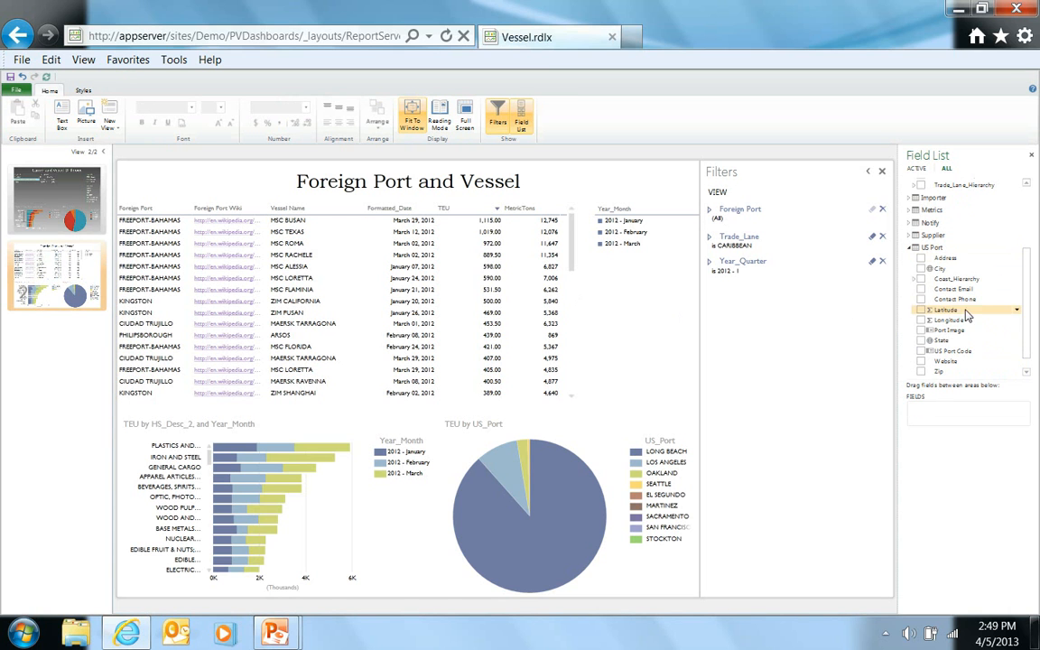
pyautogui.click(914, 279)
pyautogui.moveTo(952, 303); pyautogui.dragTo(610, 307)
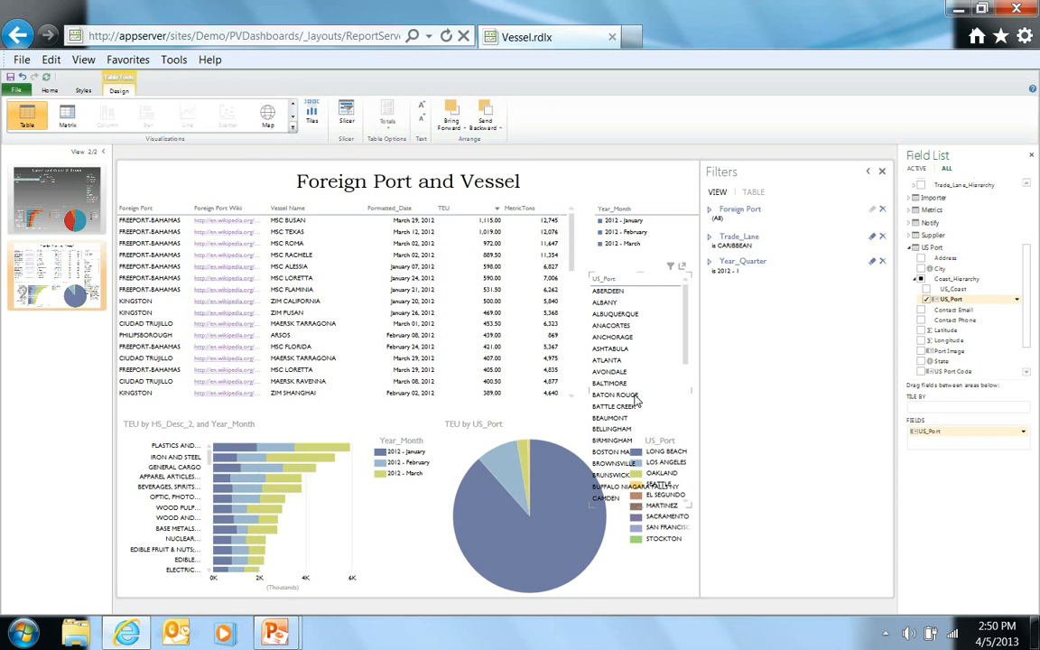
# - Shrink the new US_Port list to fit the space above the pie chart and convert it to a slicer
pyautogui.moveTo(639, 501); pyautogui.dragTo(639, 397)
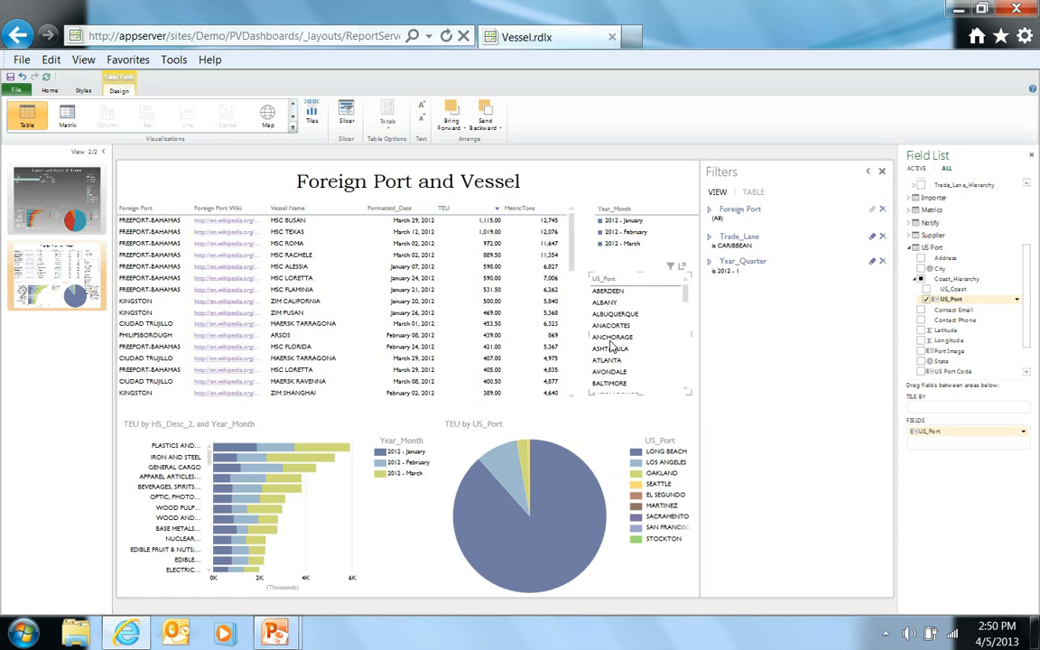
pyautogui.moveTo(586, 334); pyautogui.dragTo(594, 333)
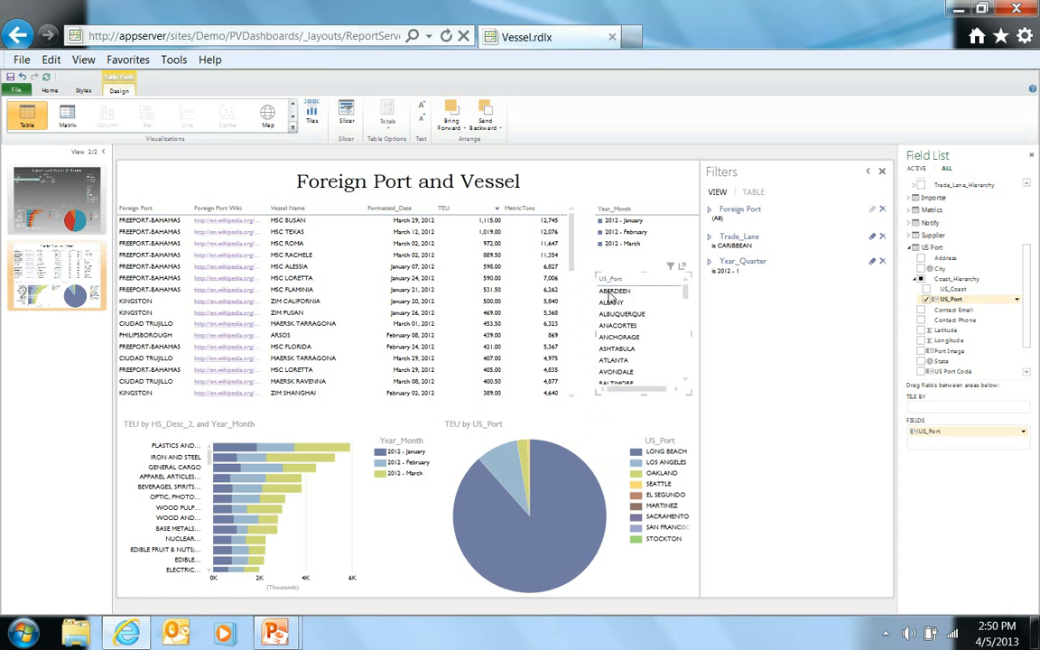
pyautogui.click(346, 118)
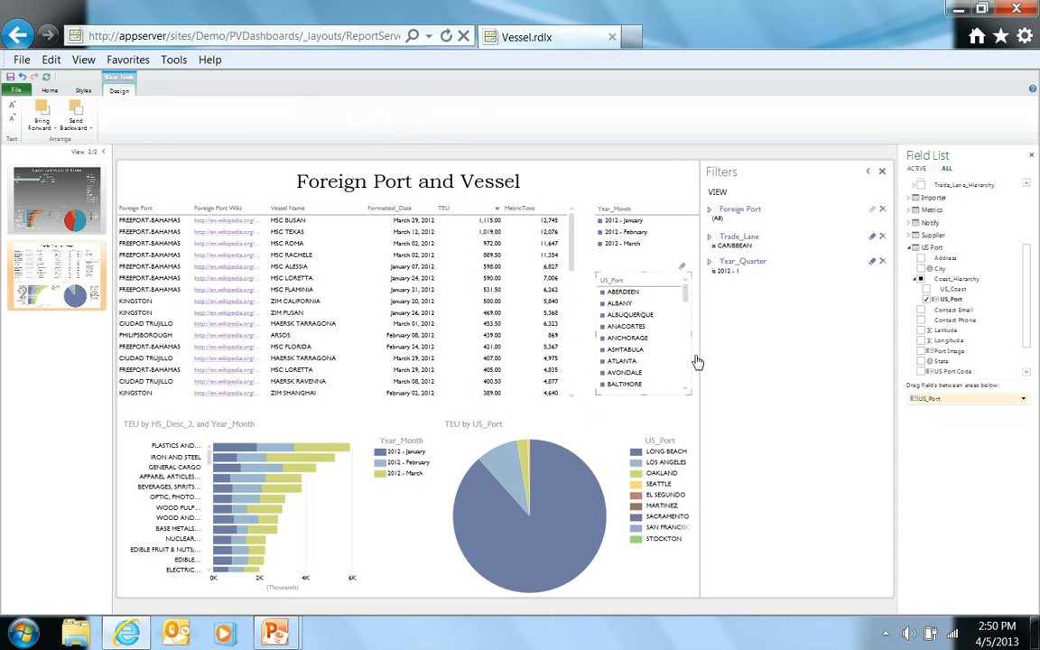
# - Try the US_Port slicer on BALTIMORE, and clear the selection
pyautogui.click(628, 386)
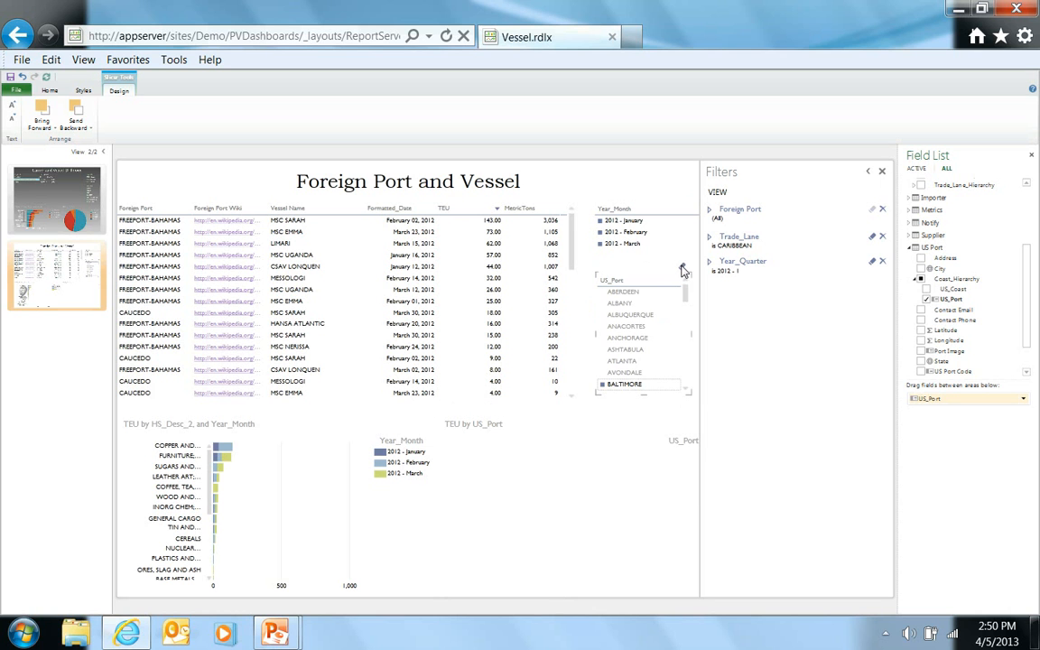
pyautogui.click(683, 270)
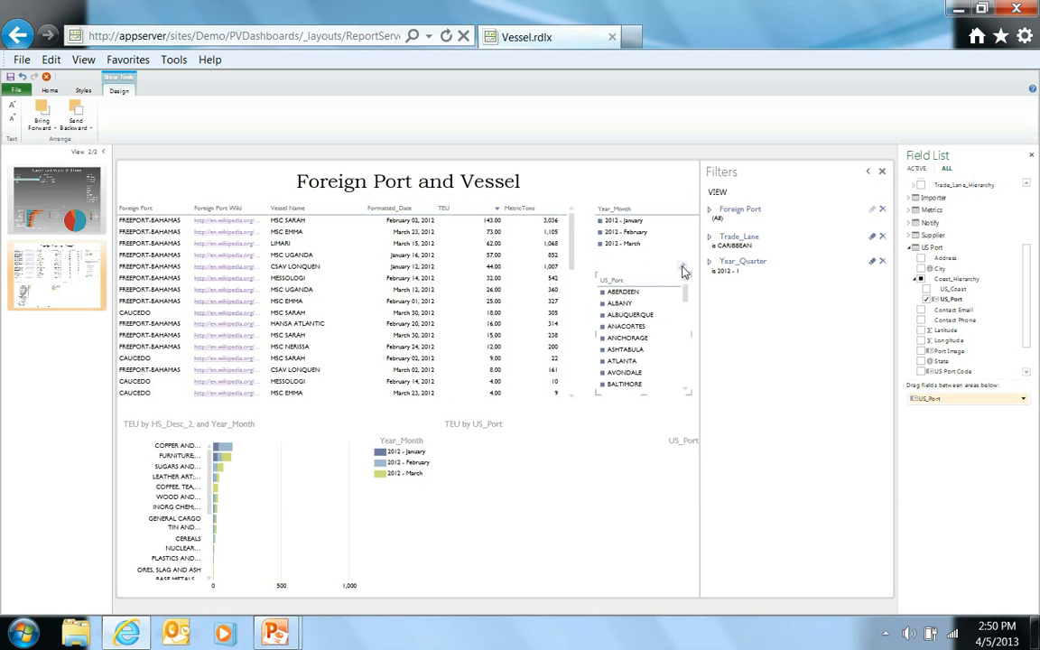
pyautogui.click(583, 260)
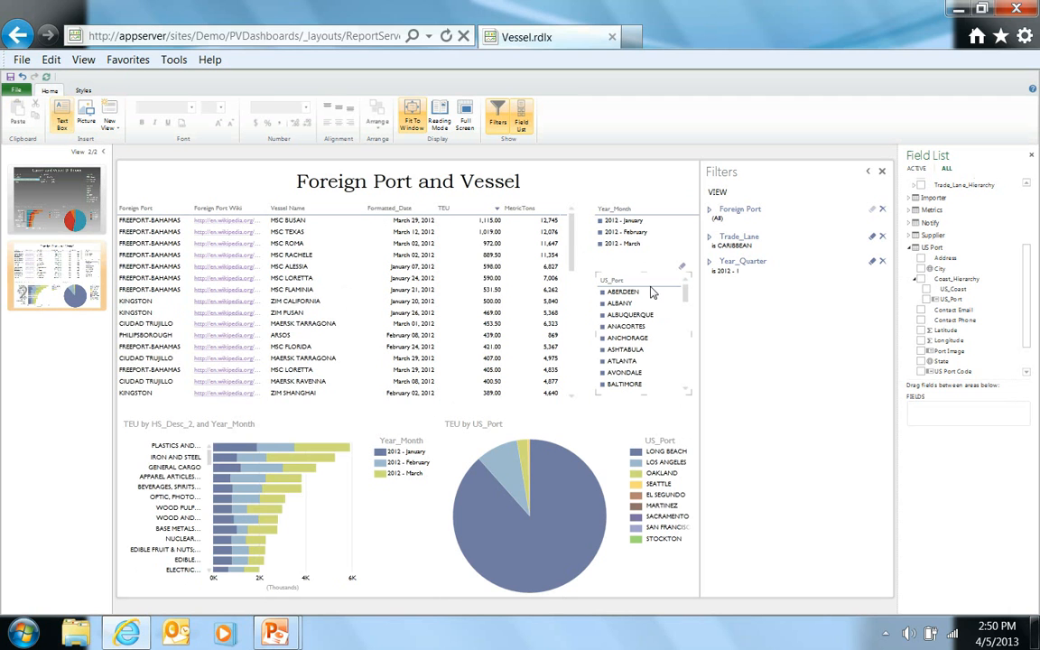
# - Collapse the Filters area and save the report
pyautogui.click(870, 174)
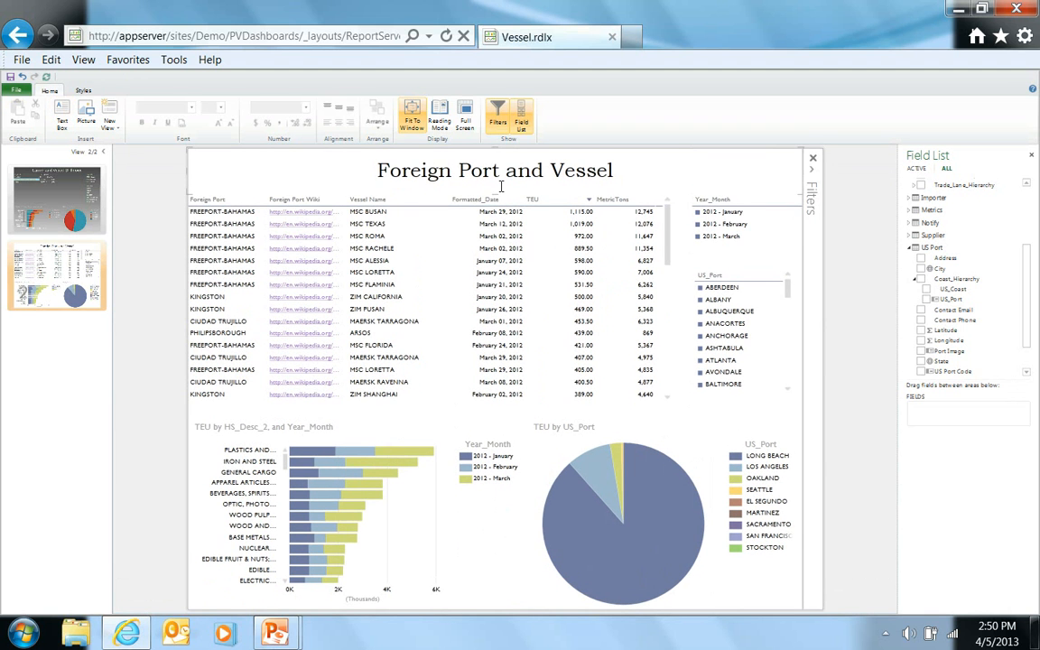
pyautogui.click(12, 77)
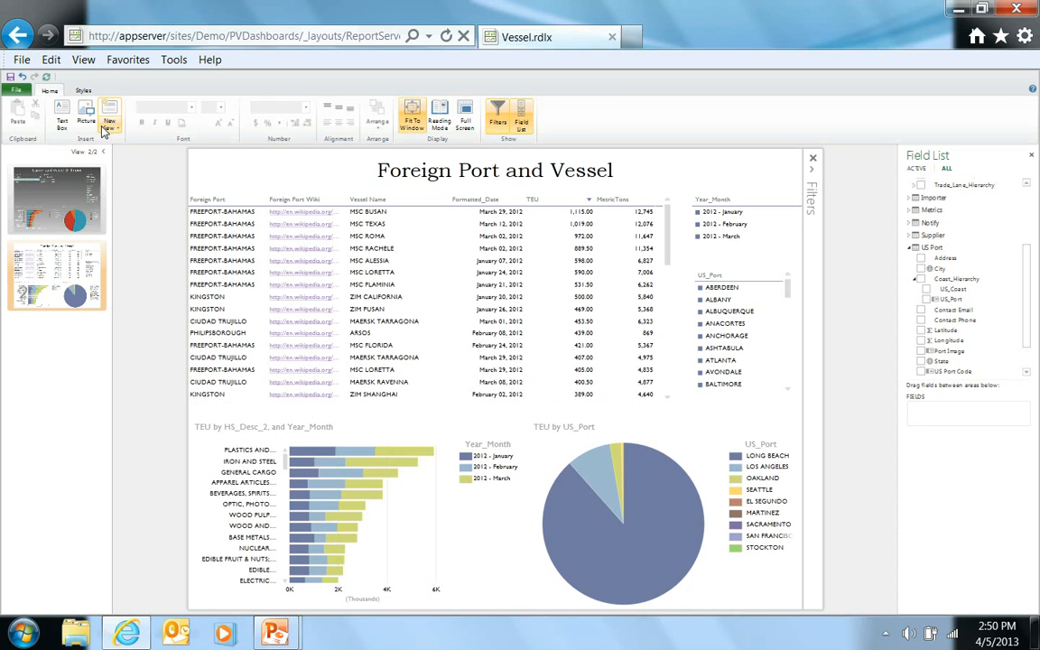
# - Return to the PowerPivot Gallery and open the Vessel report's second view in full screen mode
pyautogui.click(17, 36)
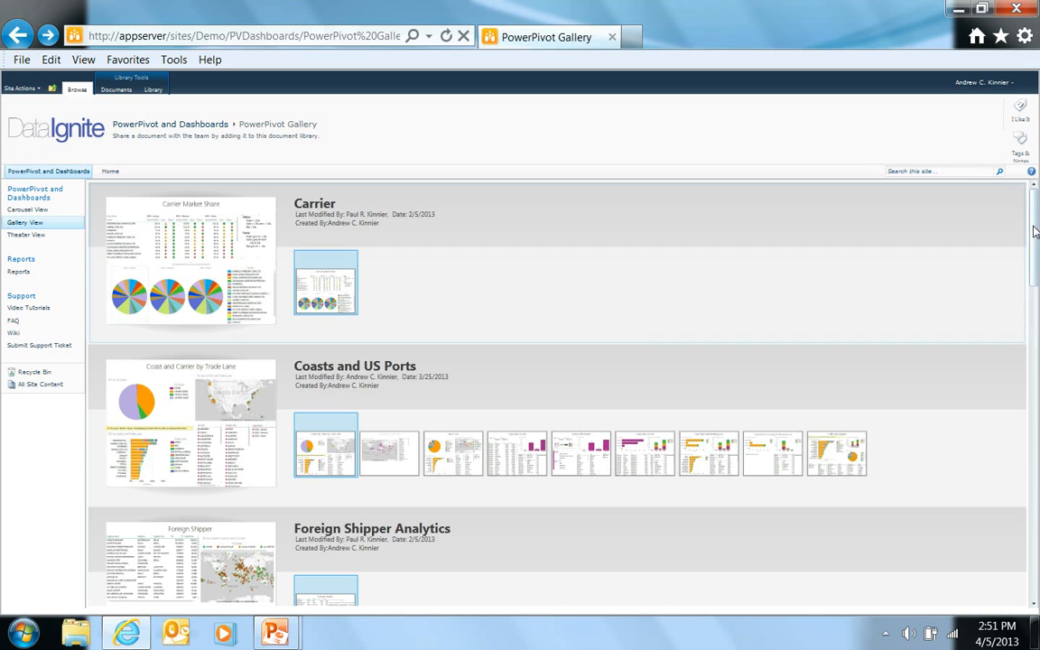
pyautogui.moveTo(1030, 227); pyautogui.dragTo(1026, 550)
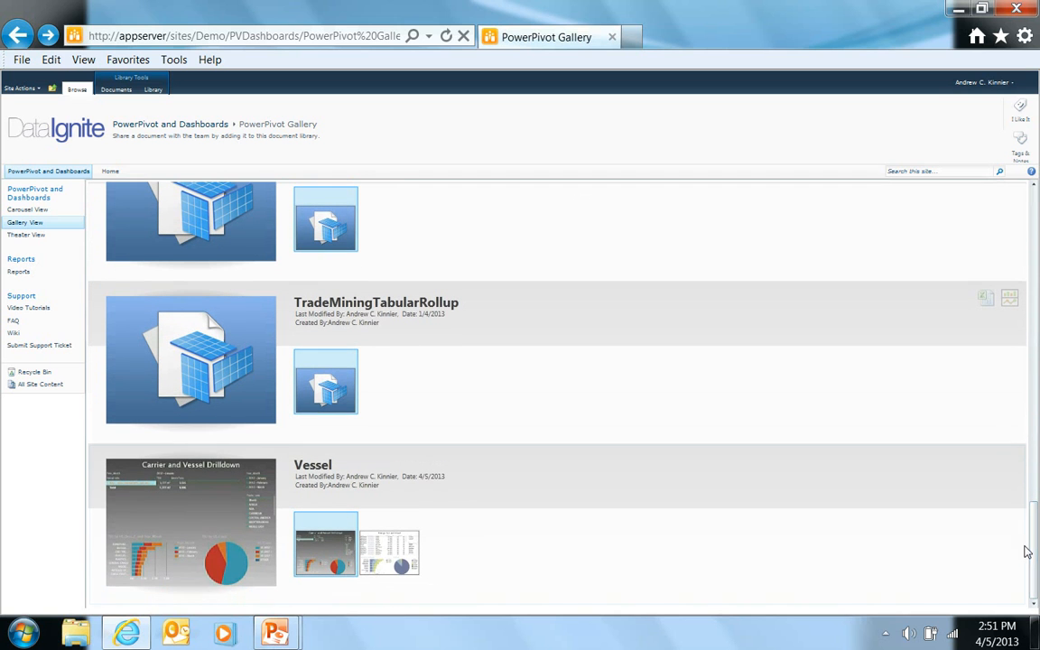
pyautogui.click(391, 555)
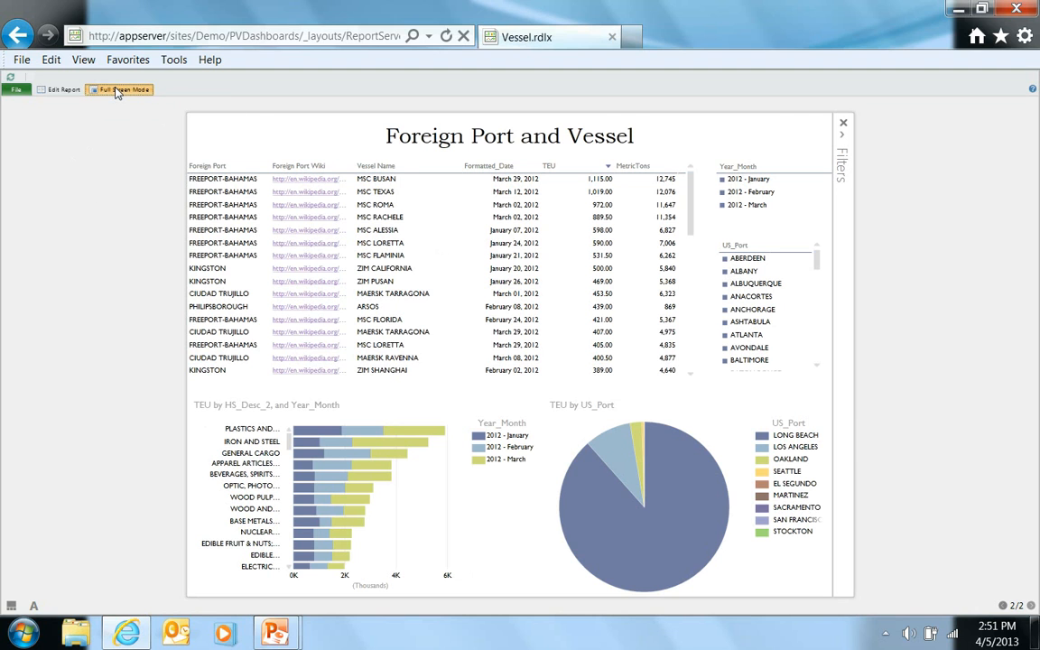
pyautogui.click(110, 92)
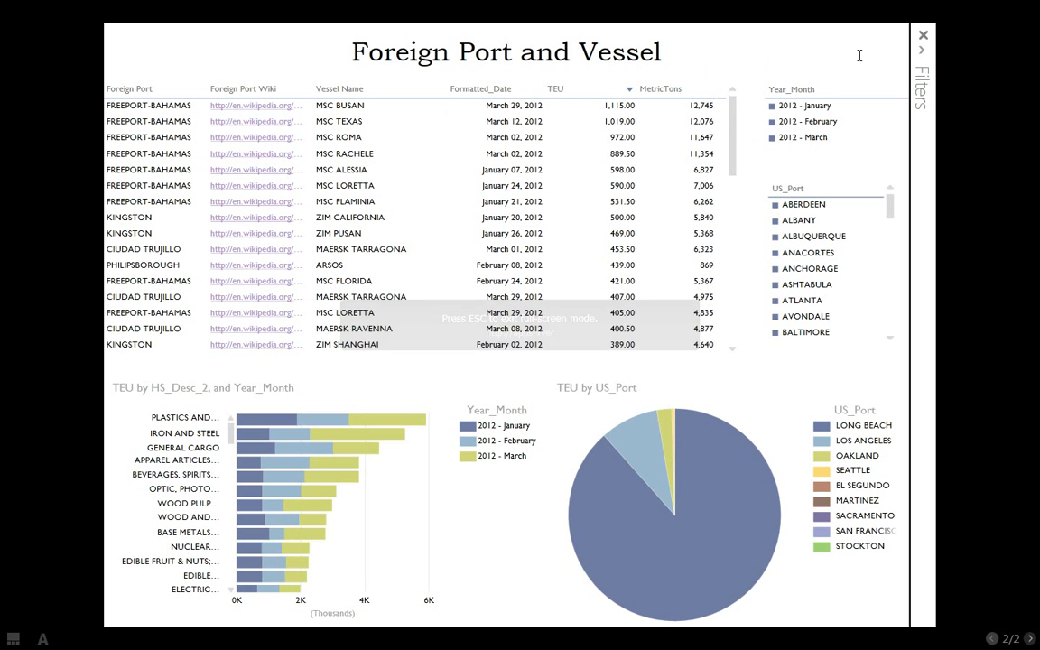
# - Expand the Filters area and examine the view-level Foreign Port filter in list and advanced modes
pyautogui.click(921, 53)
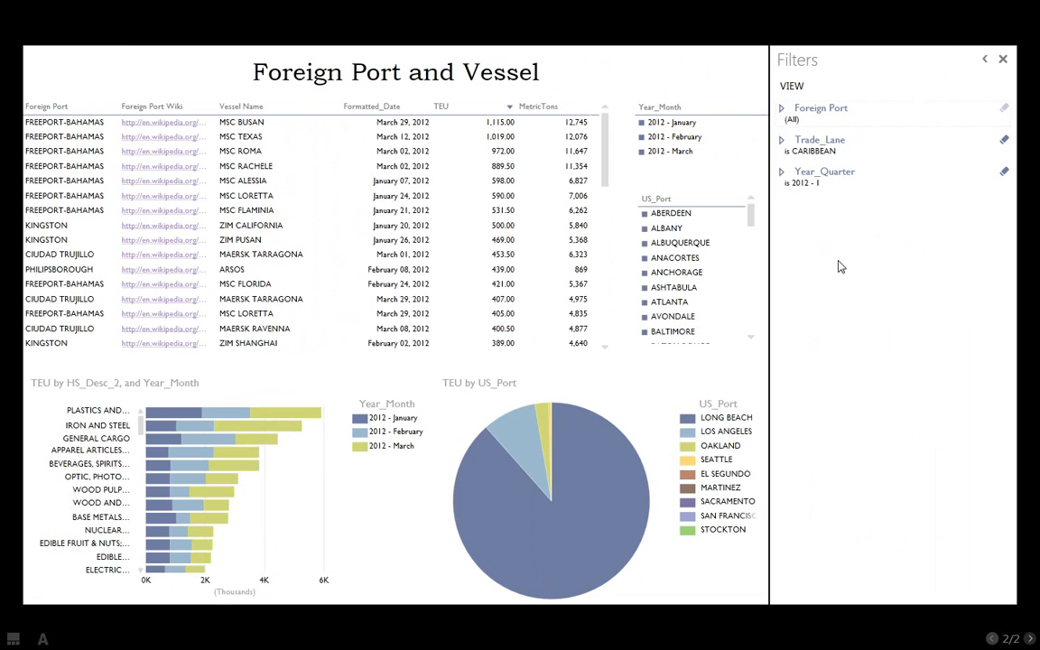
pyautogui.click(790, 109)
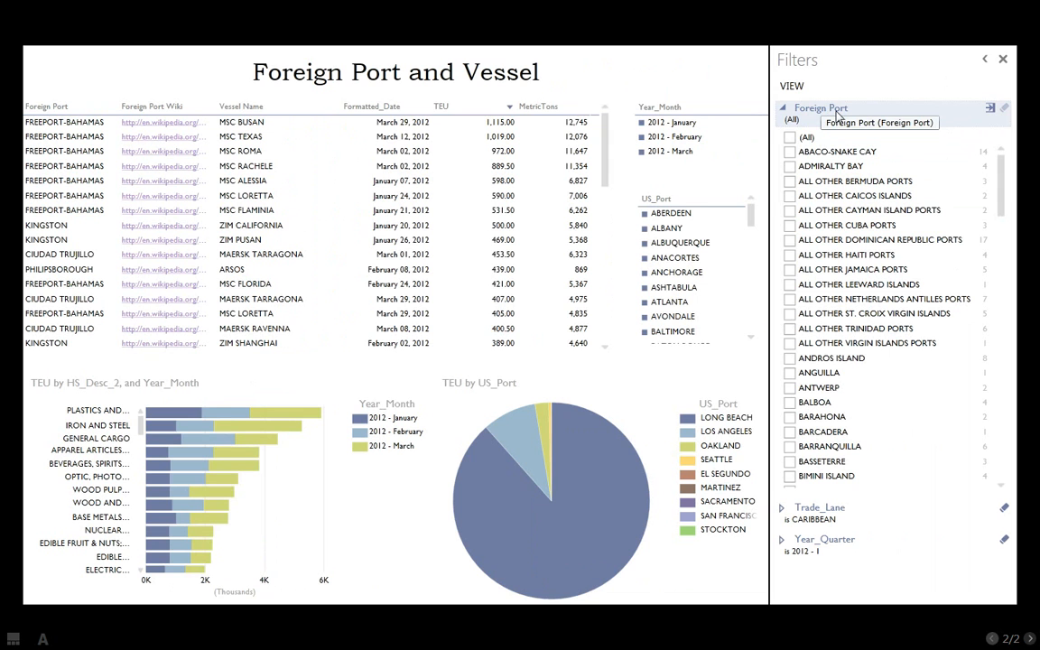
pyautogui.click(990, 110)
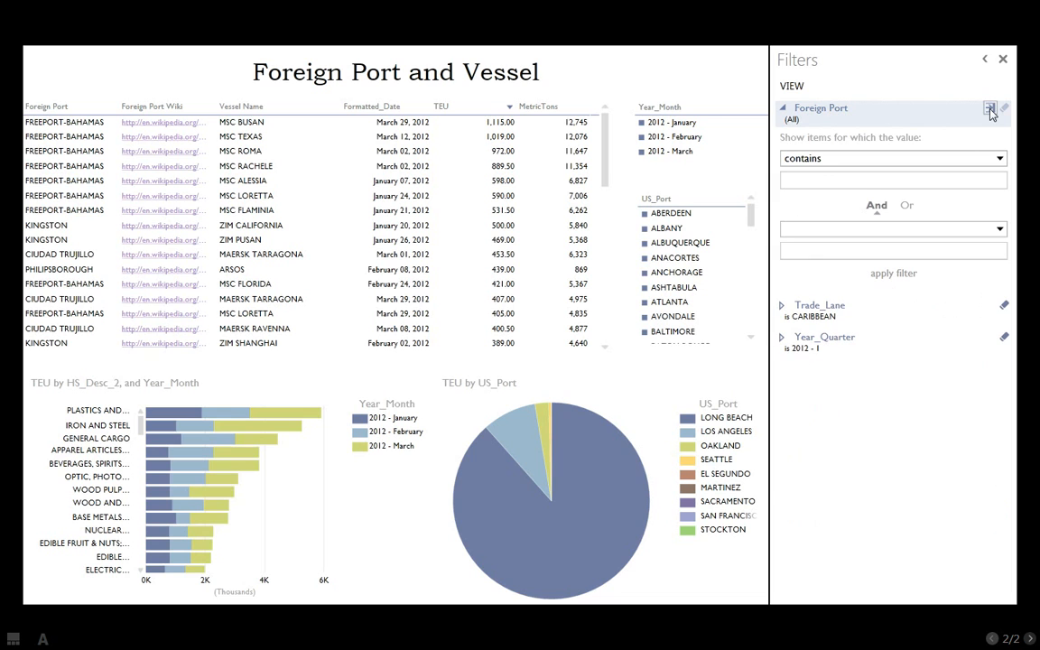
pyautogui.click(786, 109)
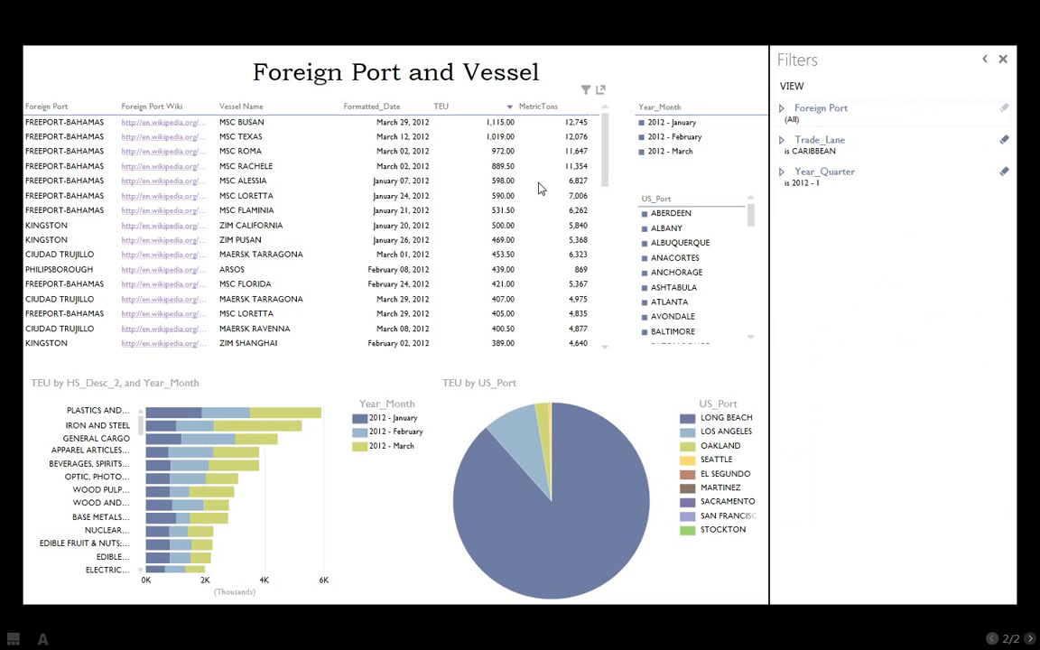
# - Examine the chart-level filters of the TEU by HS_Desc_2 and Year_Month chart, including the TEU range, and collapse the Filters area
pyautogui.click(353, 512)
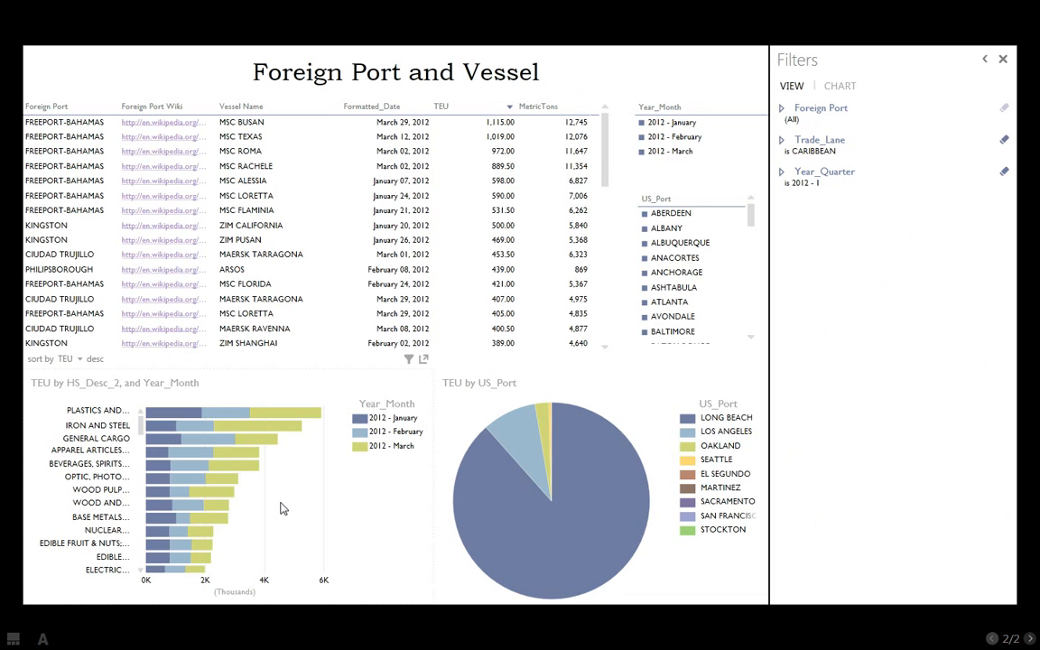
pyautogui.click(840, 91)
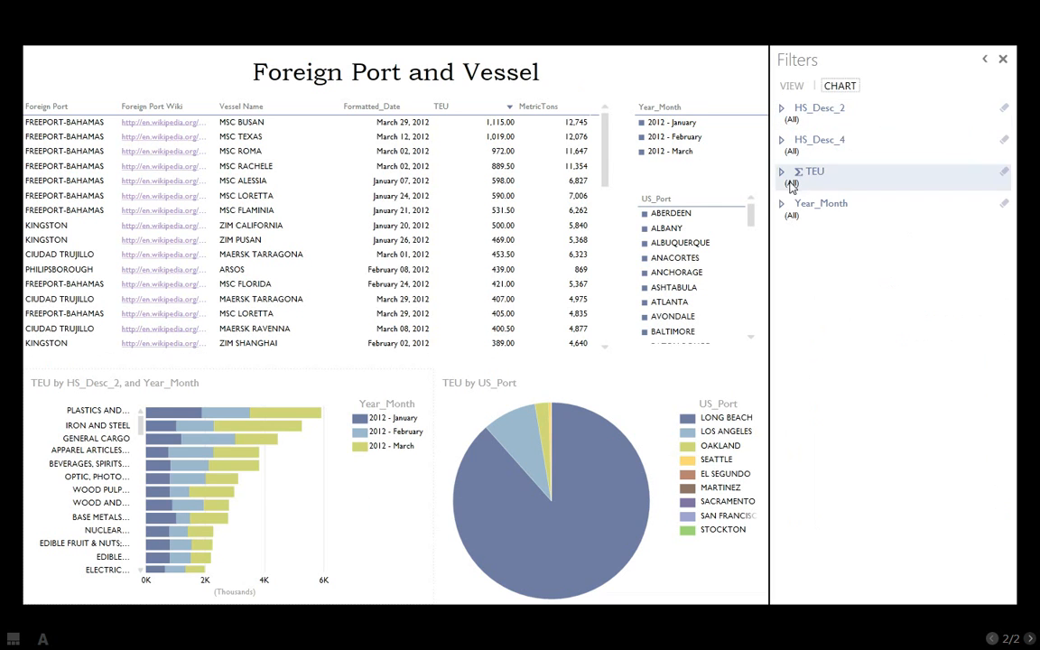
pyautogui.click(783, 173)
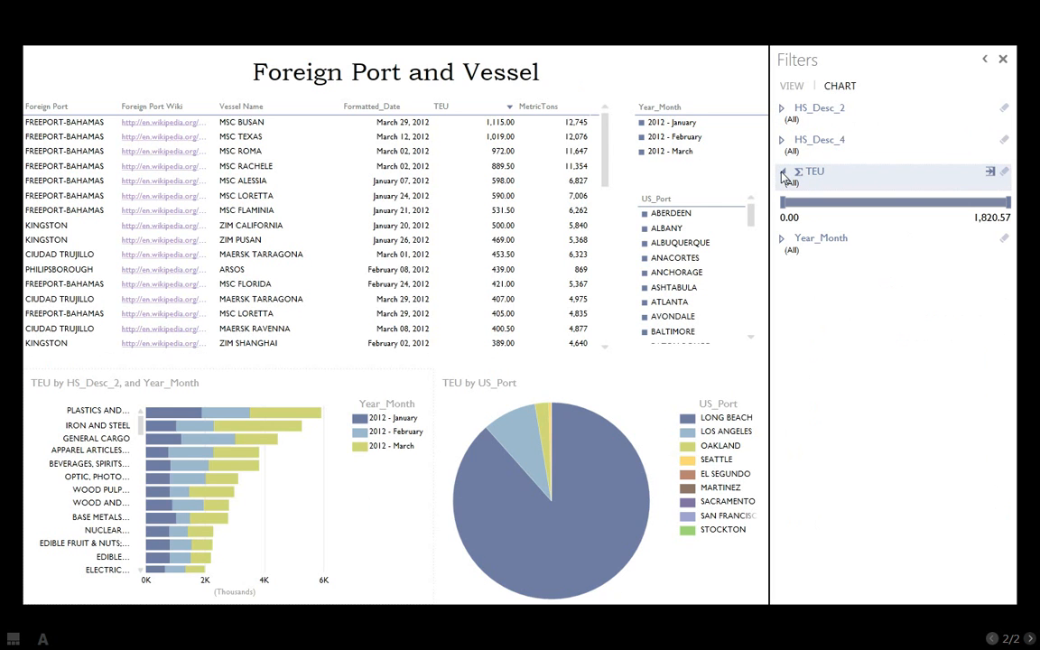
pyautogui.click(782, 172)
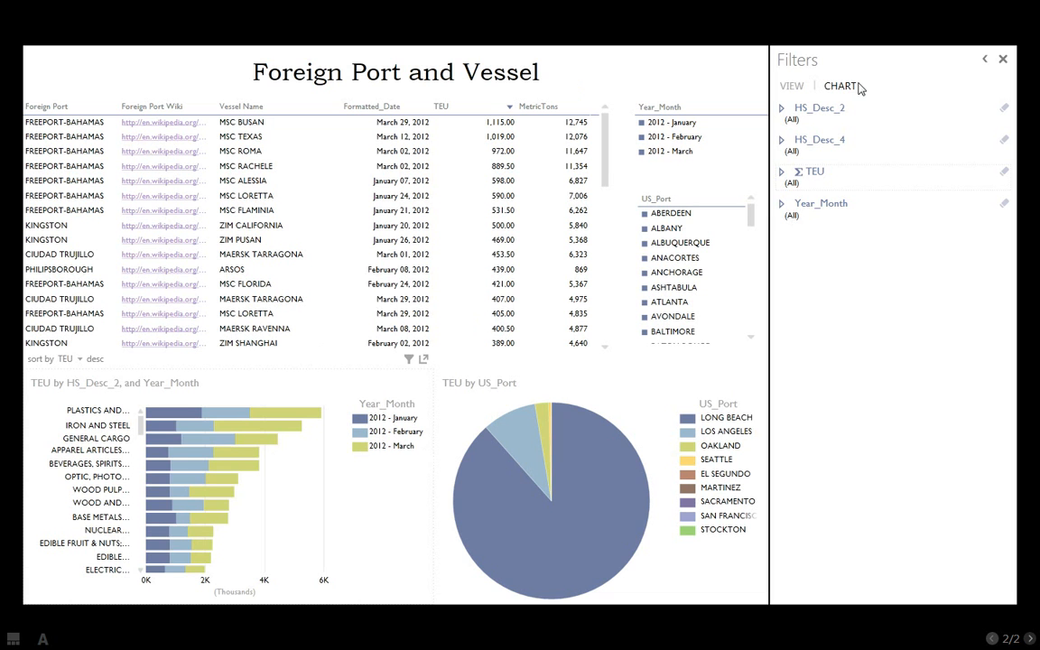
pyautogui.click(985, 64)
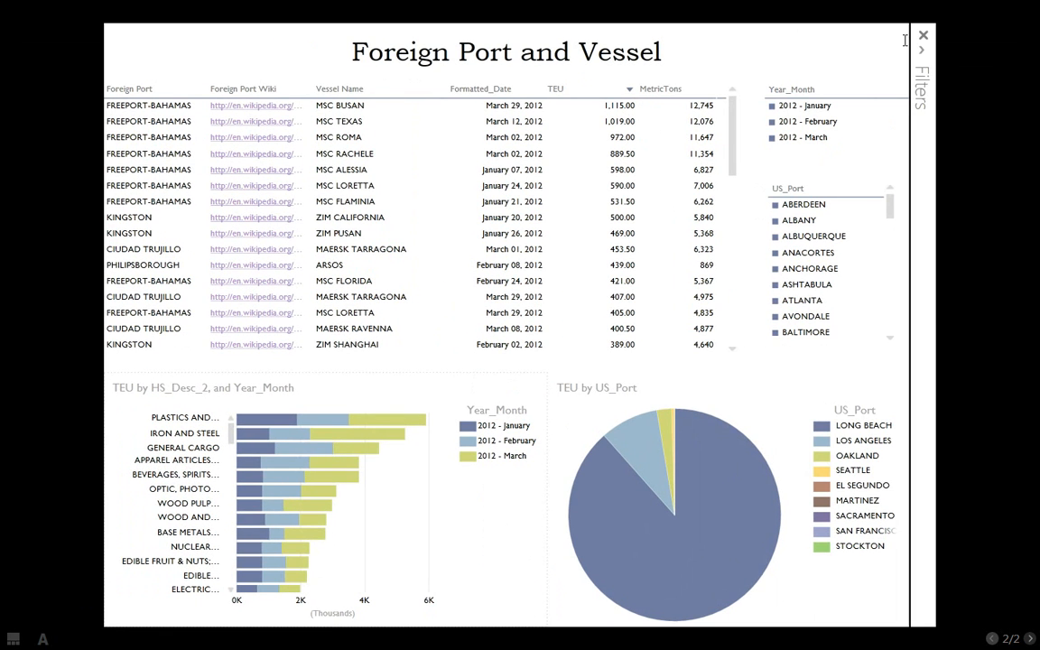
# - Slice the report to 2012 - January and BALTIMORE, and clear the US_Port selection
pyautogui.click(808, 106)
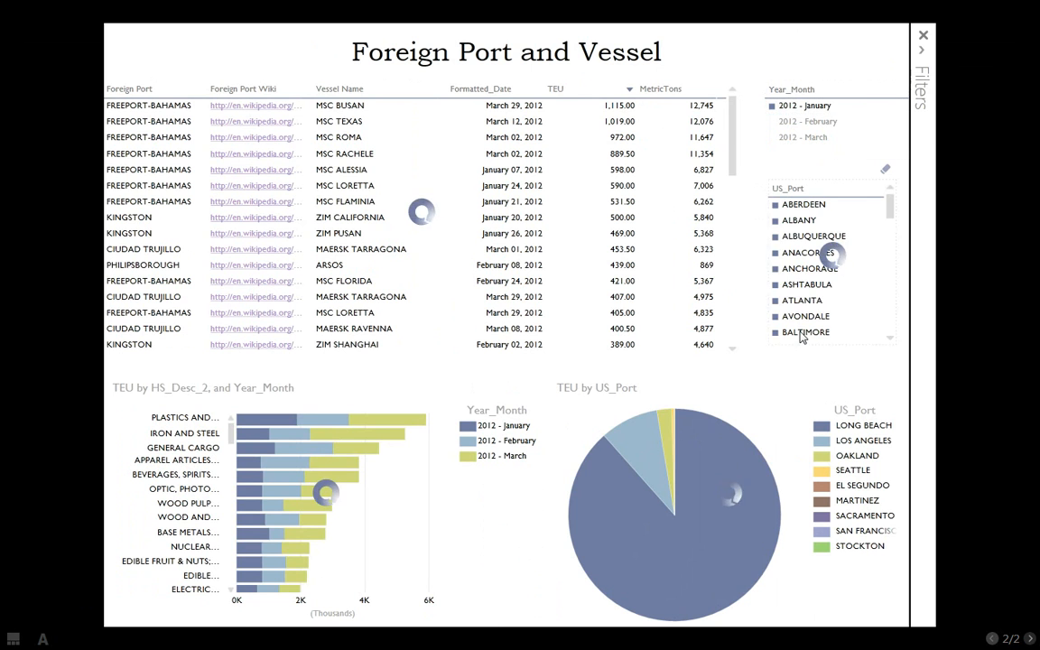
pyautogui.click(803, 334)
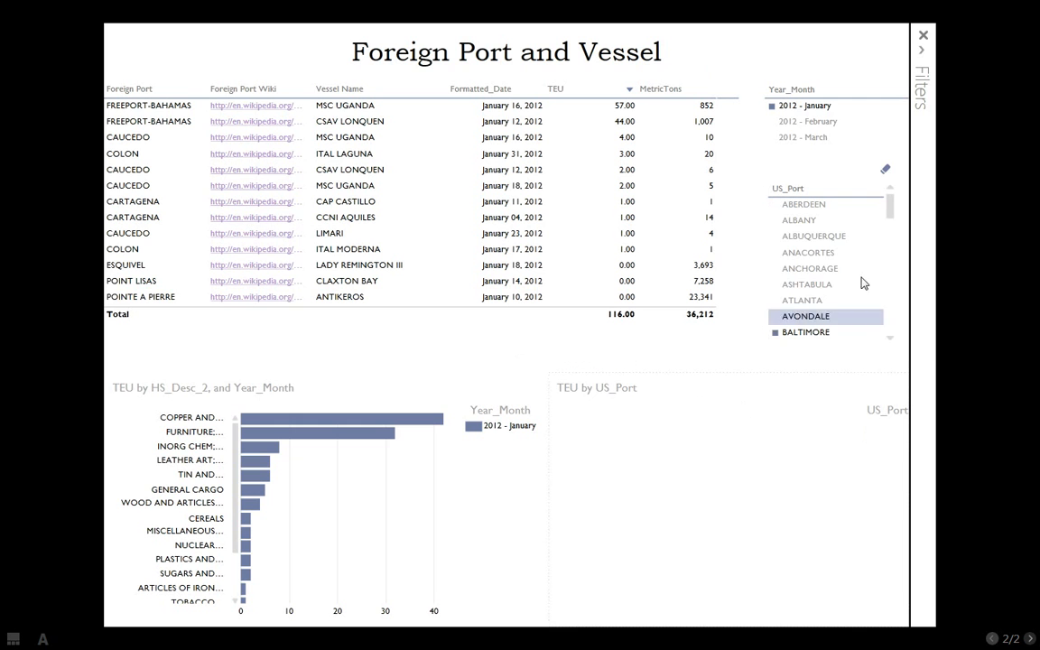
pyautogui.click(884, 170)
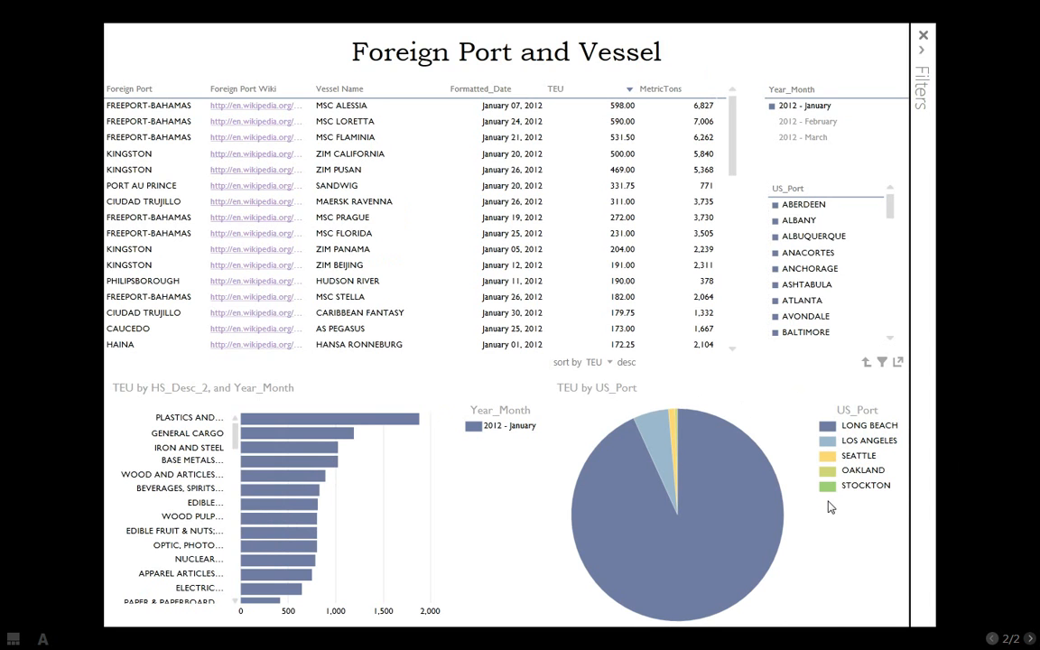
# - Clear the US_Coast filter on the TEU by US_Port pie chart and slice the report to BALTIMORE with the Filters area collapsed
pyautogui.click(881, 361)
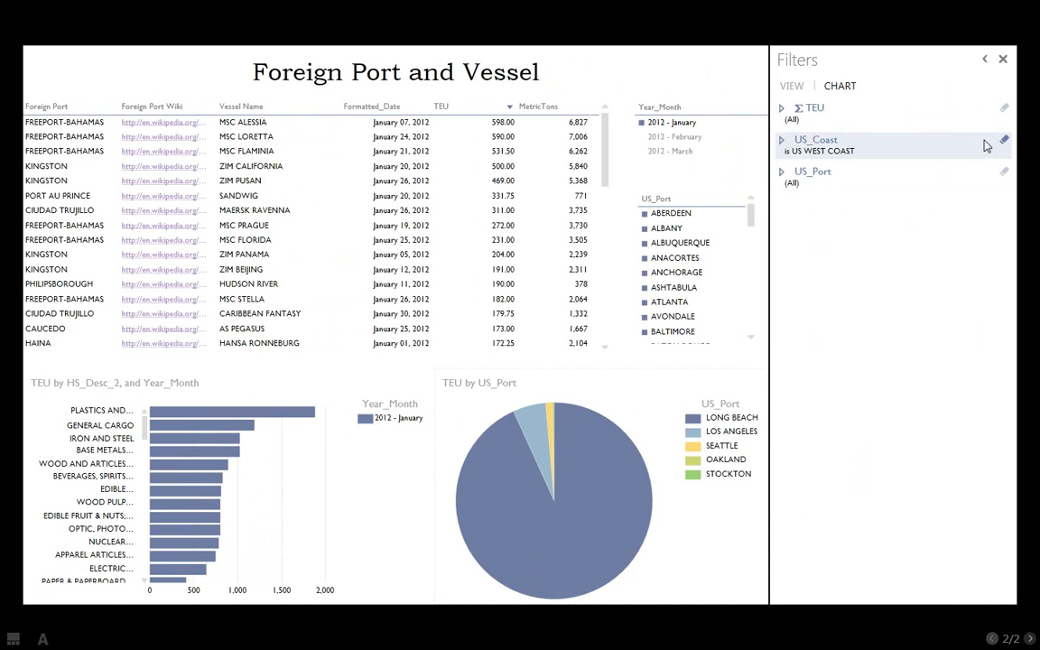
pyautogui.click(1004, 141)
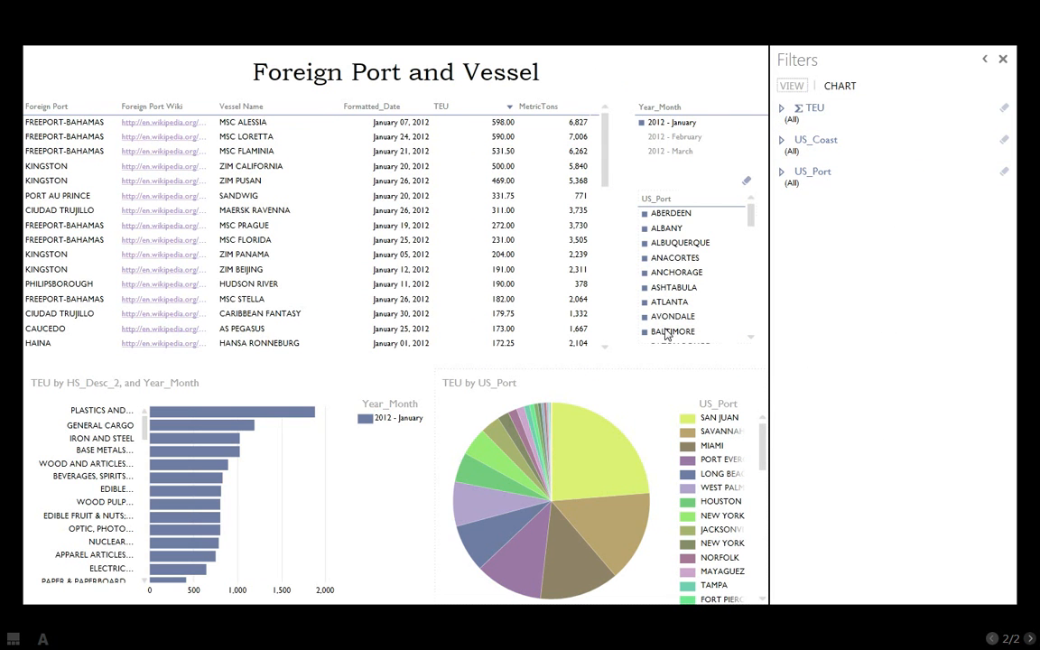
pyautogui.click(668, 332)
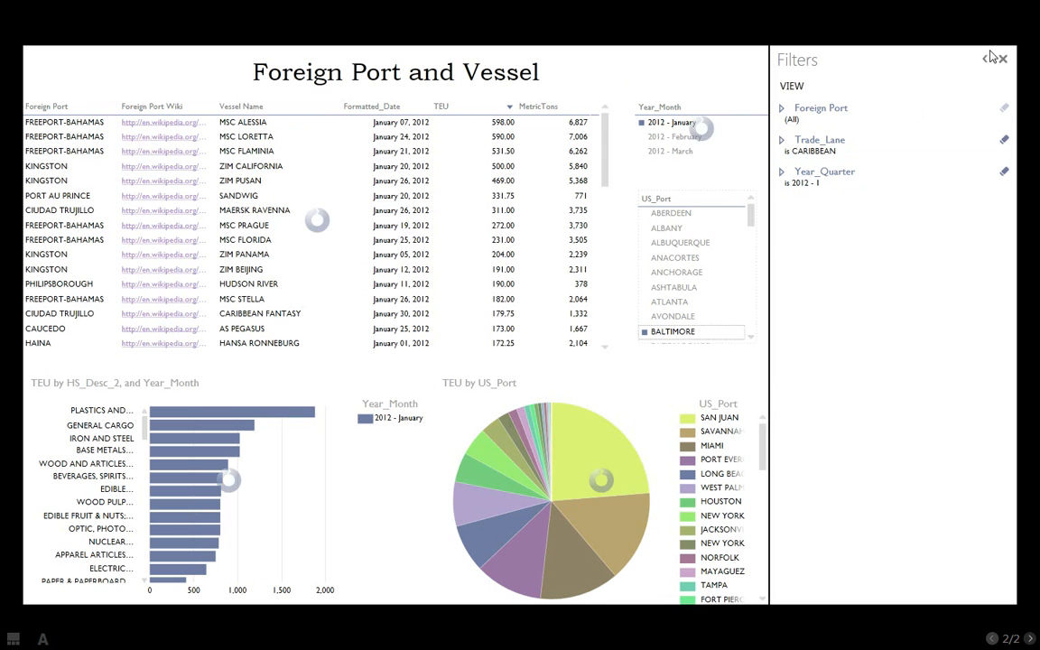
pyautogui.click(988, 58)
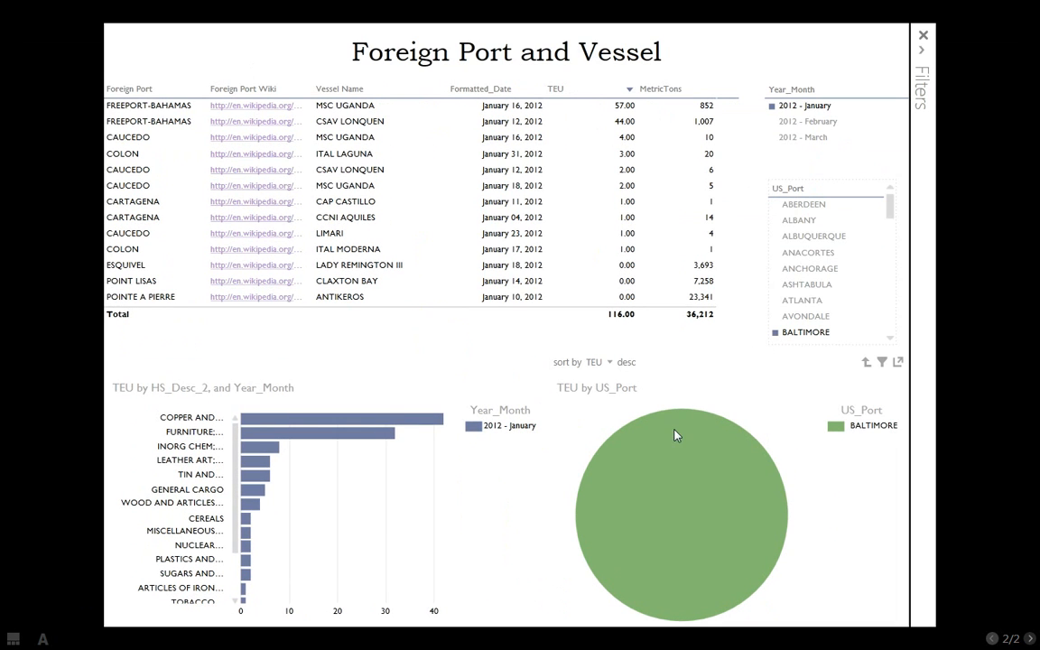
# - Clear the Year_Month and US_Port slicer selections
pyautogui.moveTo(666, 520)
pyautogui.click(899, 75)
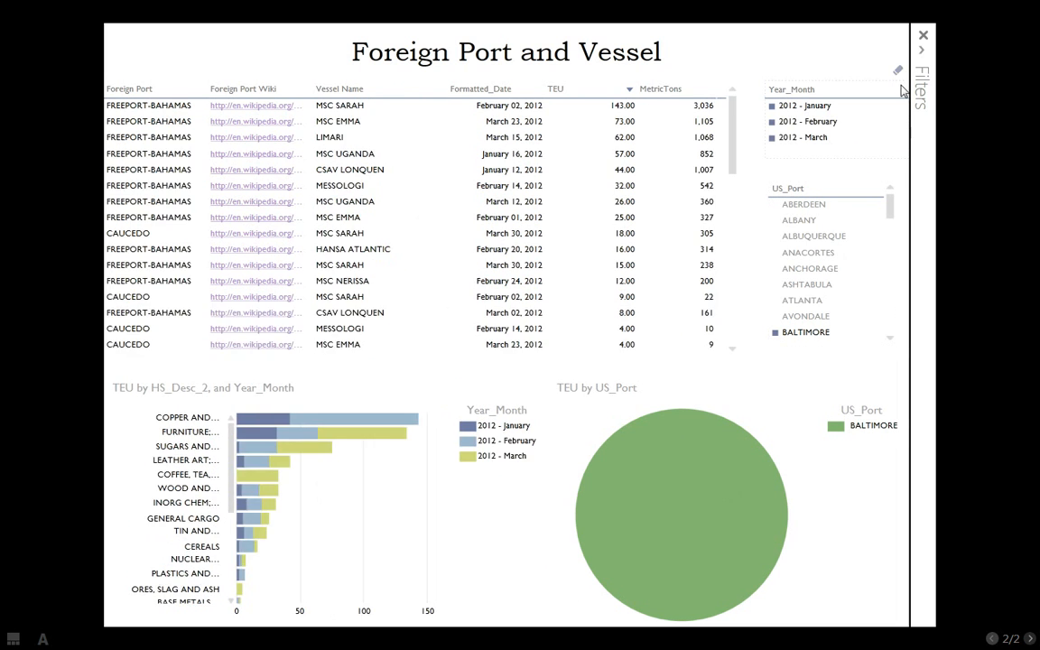
pyautogui.click(886, 171)
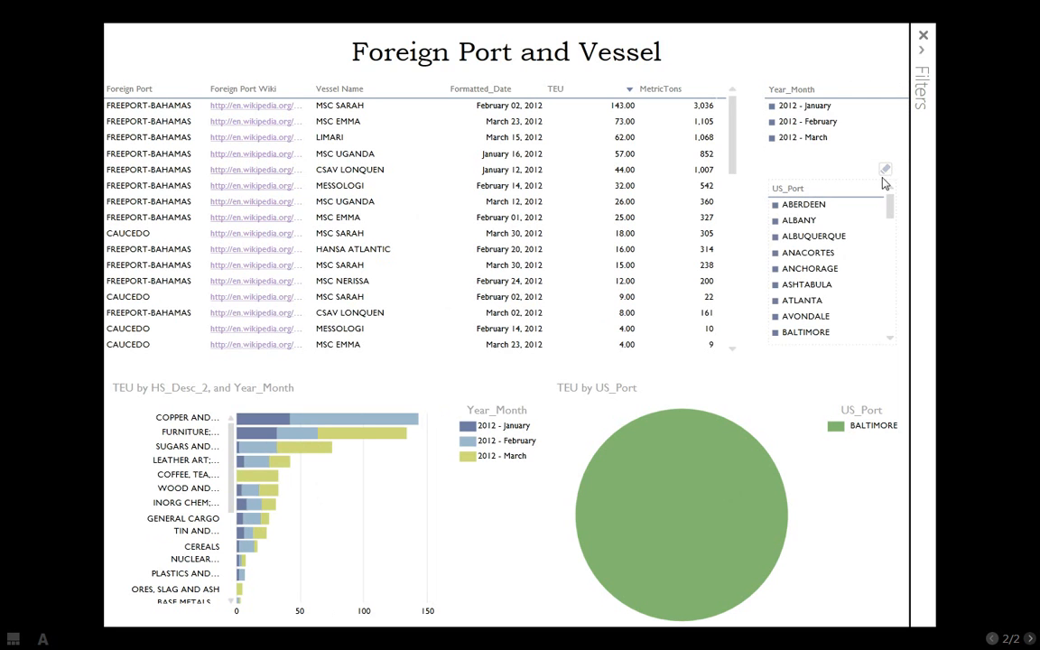